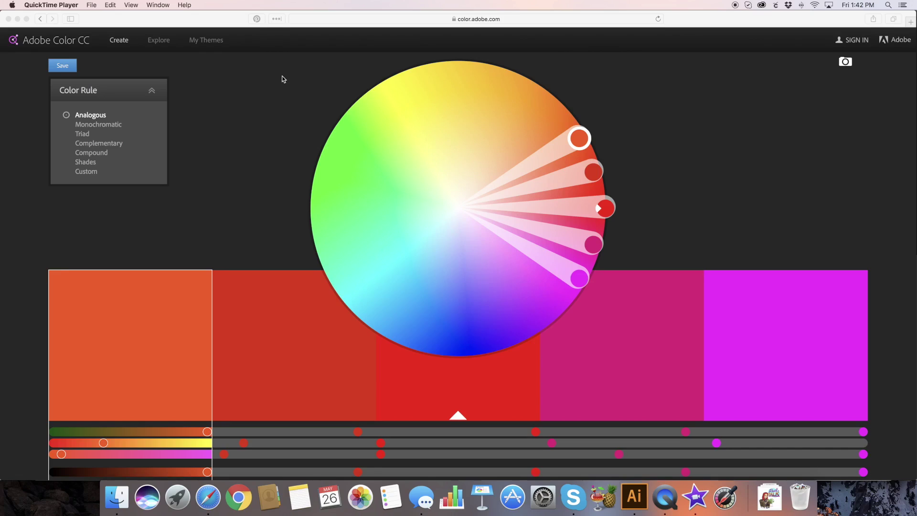
# Load the bedroom JPG from Downloads into Adobe Color as the palette source image
pyautogui.scroll(-1, 276, 79)
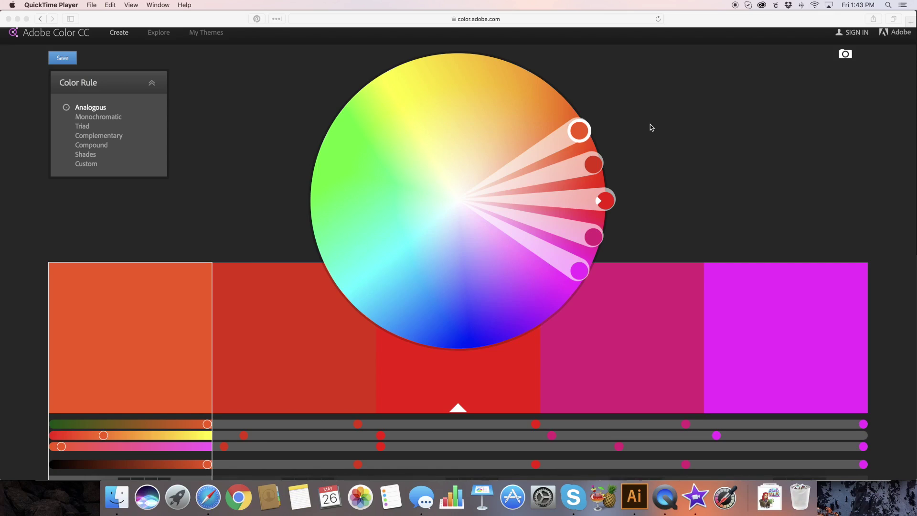
pyautogui.scroll(-1, 650, 126)
pyautogui.scroll(2, 796, 107)
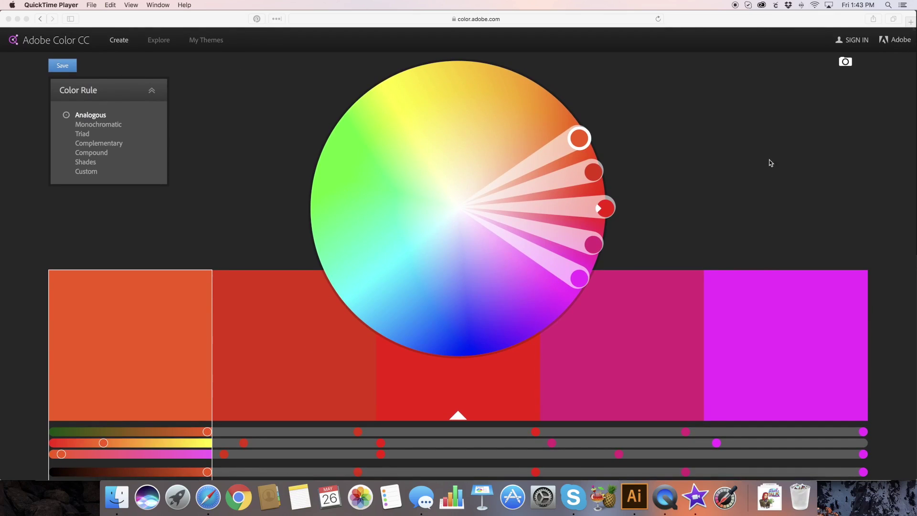
pyautogui.click(849, 64)
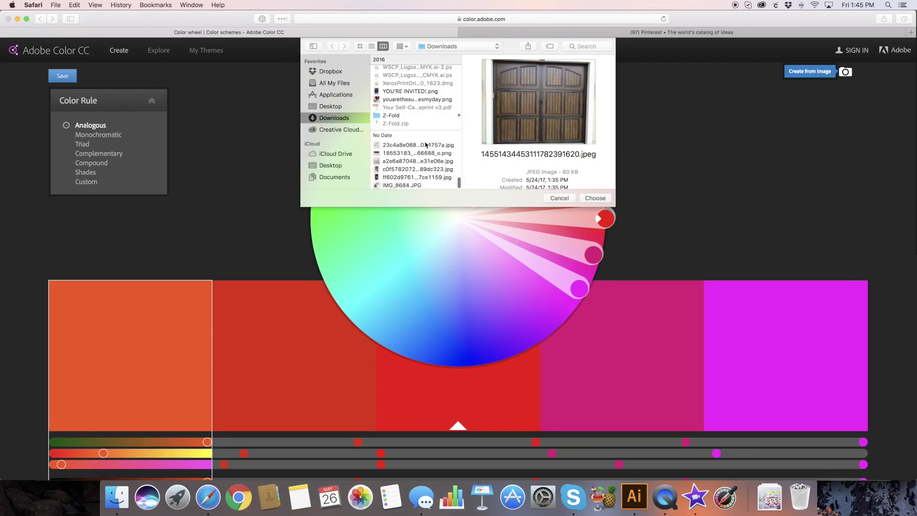
pyautogui.click(426, 145)
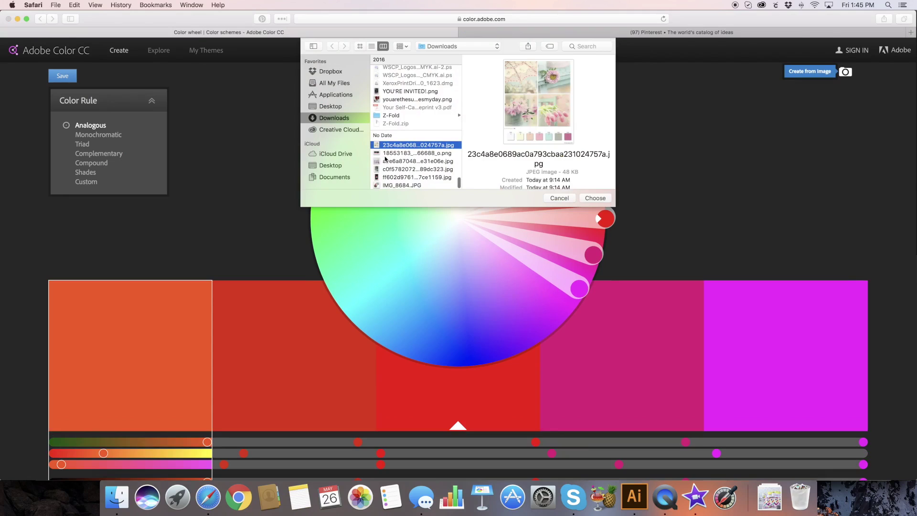
pyautogui.click(387, 161)
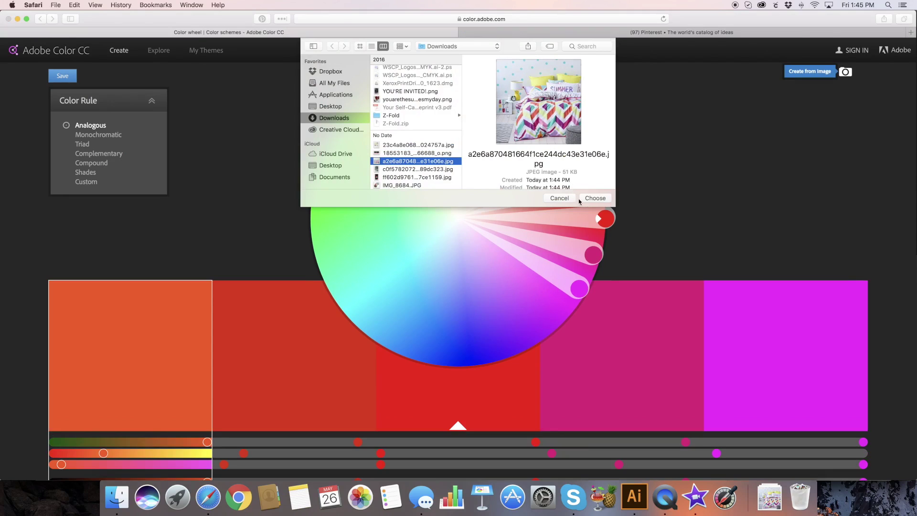
pyautogui.click(596, 198)
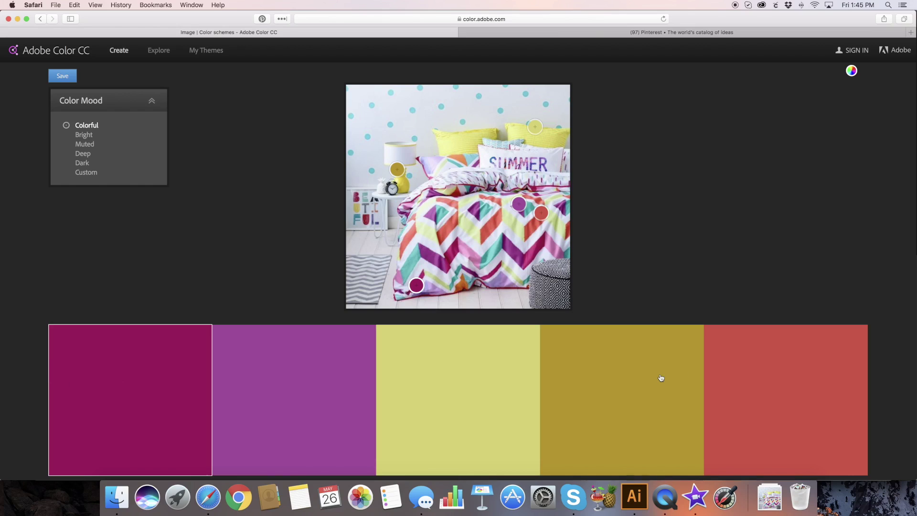
# Preview the Bright, Muted, Deep and Dark colour moods on the bedroom photo
pyautogui.click(84, 136)
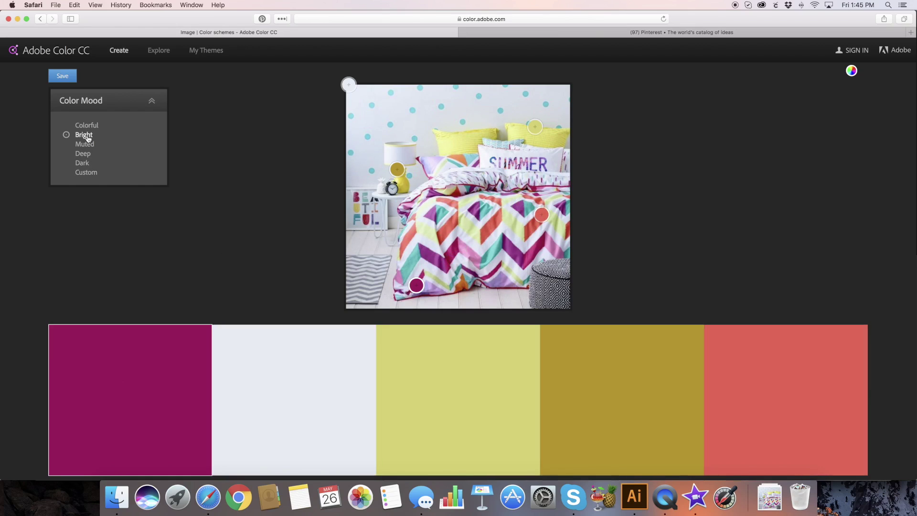
pyautogui.click(86, 146)
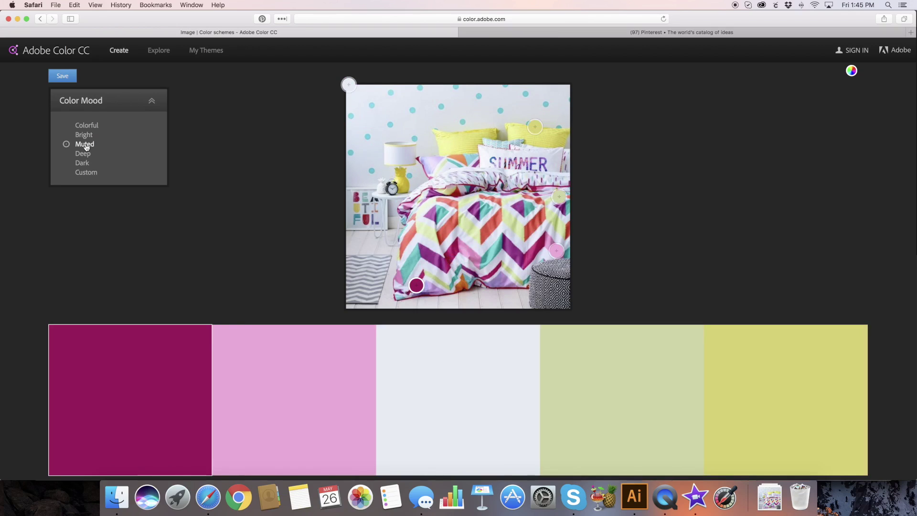
pyautogui.click(86, 154)
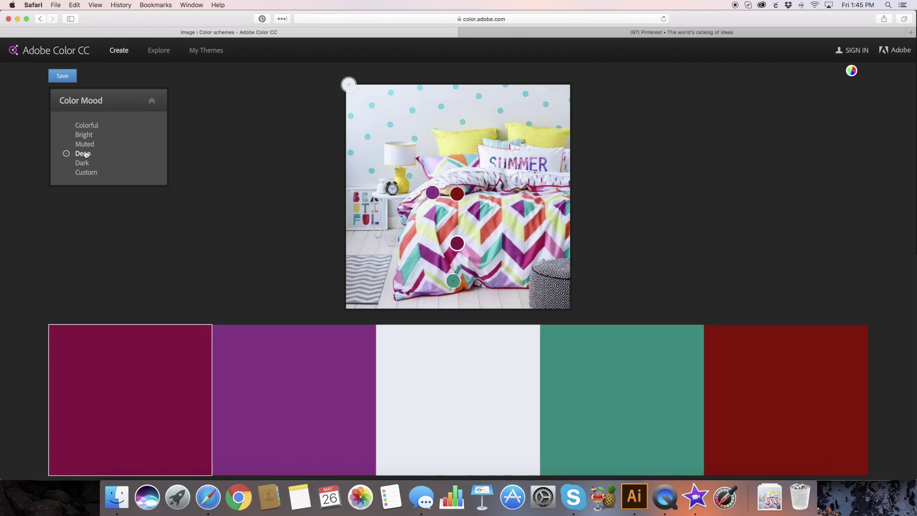
pyautogui.click(86, 164)
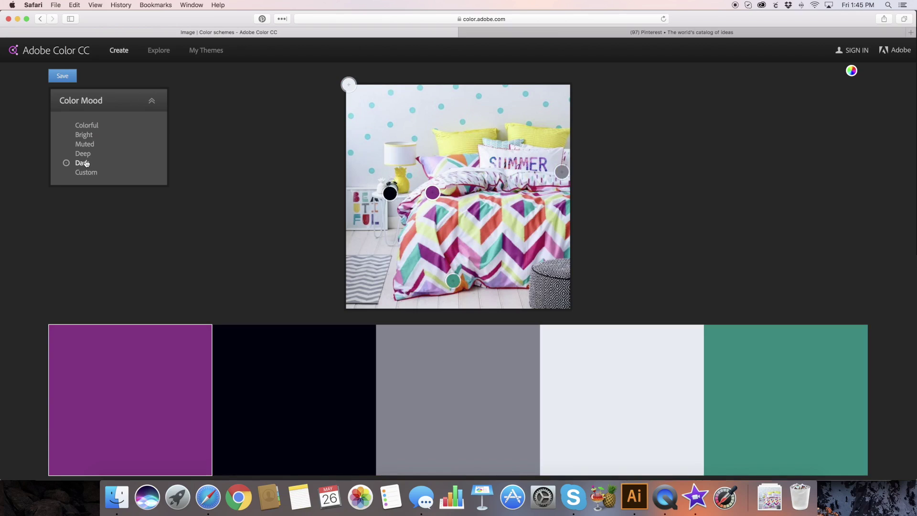
# Switch to Custom mood and sample pink-purple, yellow and bedspread colours, then view the wheel
pyautogui.click(86, 173)
pyautogui.moveTo(433, 192); pyautogui.dragTo(533, 251)
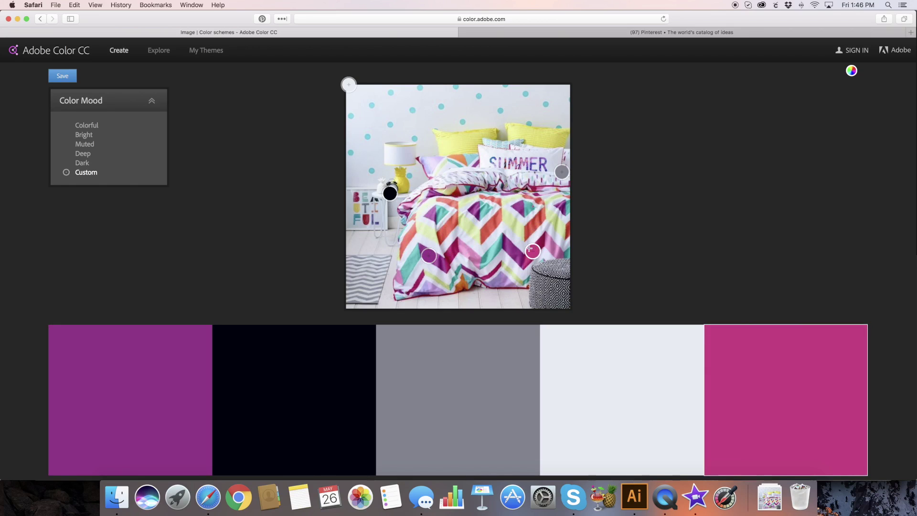
pyautogui.moveTo(567, 169); pyautogui.dragTo(465, 120)
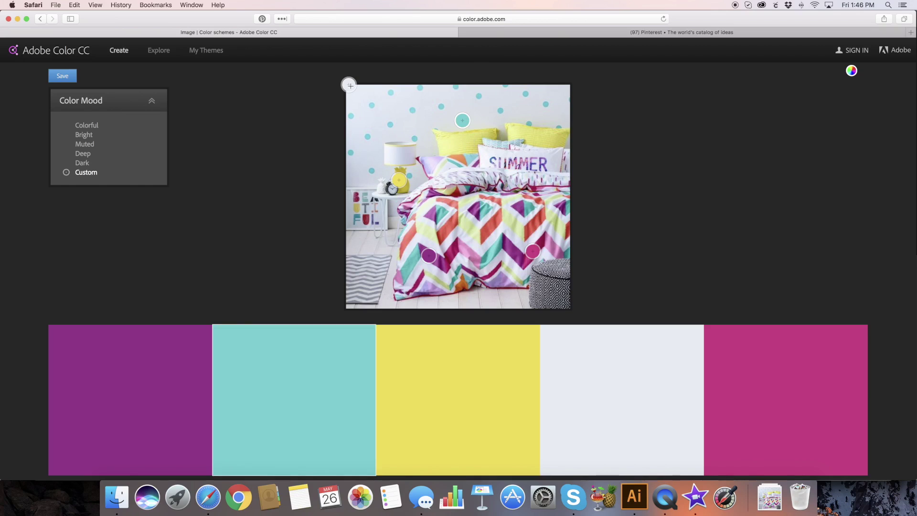
pyautogui.moveTo(349, 84); pyautogui.dragTo(449, 227)
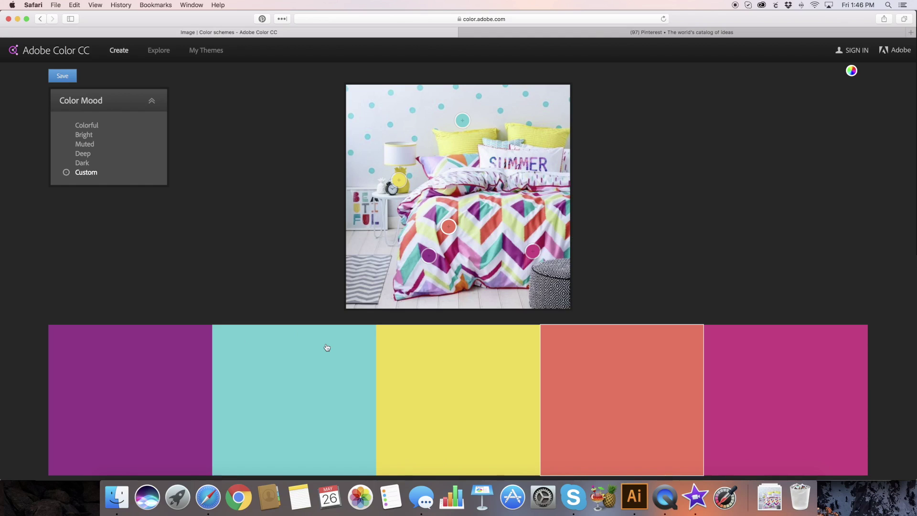
pyautogui.click(852, 72)
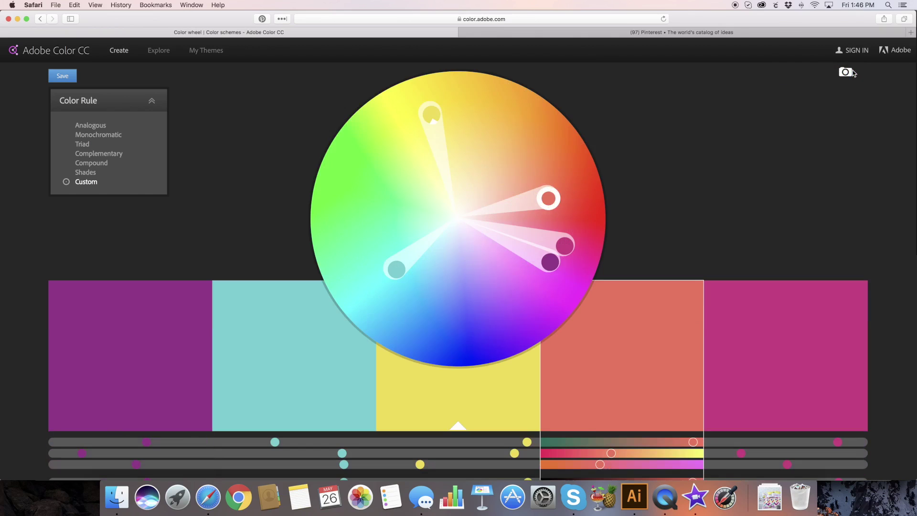
# Lighten the yellow swatch to lemon F1E844 by adjusting its green and blue values
pyautogui.scroll(-3, 629, 193)
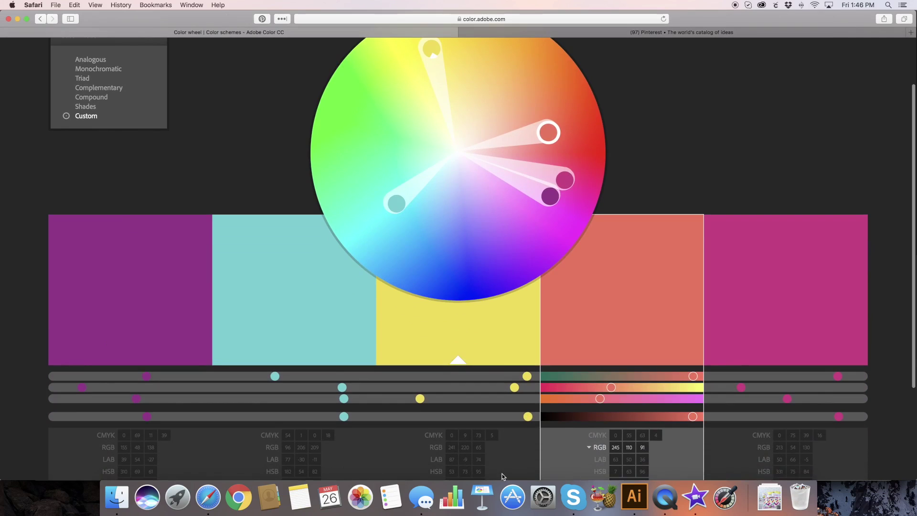
pyautogui.scroll(-2, 507, 398)
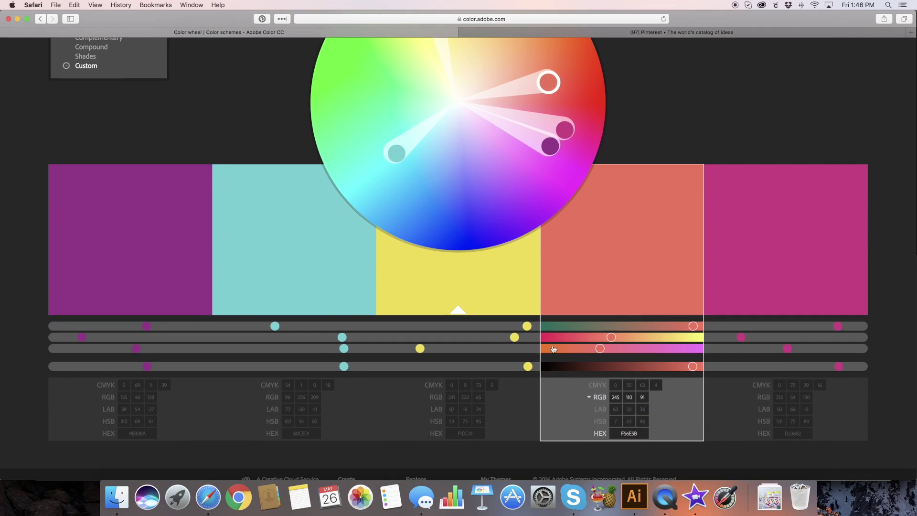
pyautogui.click(497, 287)
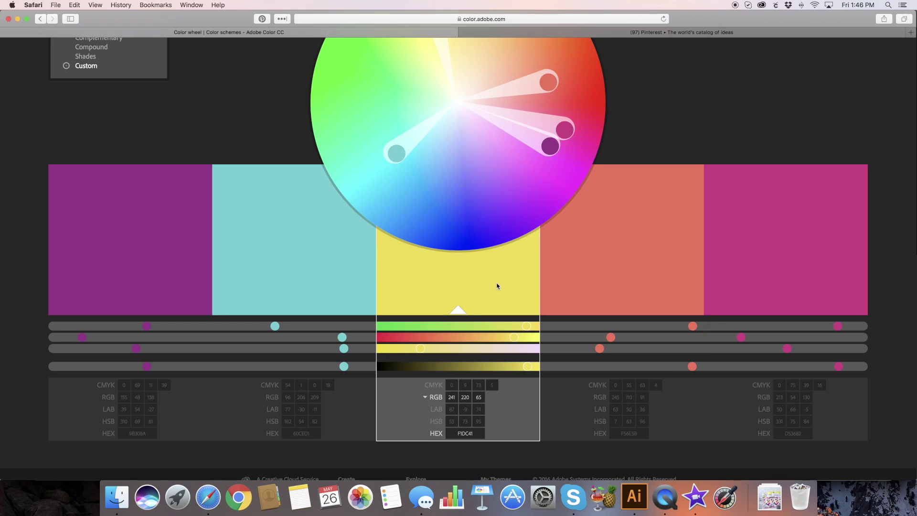
pyautogui.moveTo(516, 341); pyautogui.dragTo(523, 342)
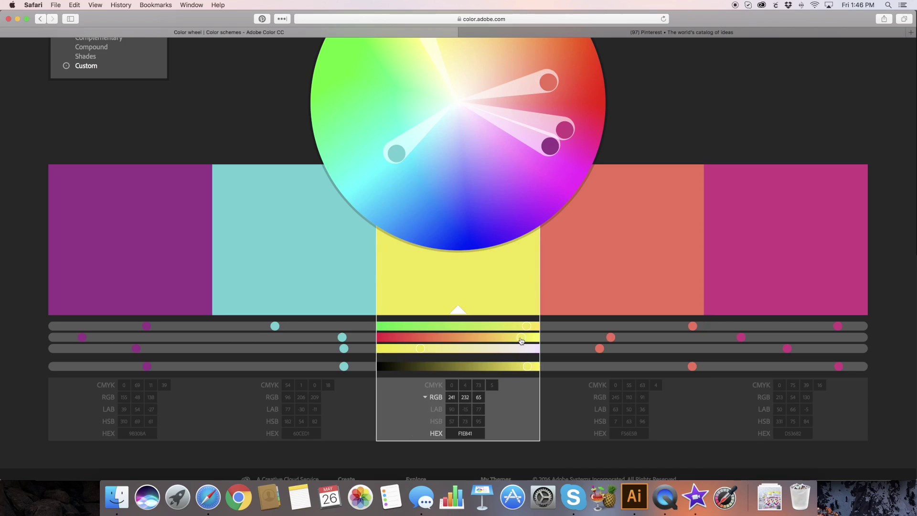
pyautogui.click(423, 349)
pyautogui.moveTo(424, 350)
pyautogui.mouseDown()
pyautogui.moveTo(473, 352)
pyautogui.moveTo(422, 351)
pyautogui.mouseUp()
# Shift the aqua swatch greener to 4ADAD1 by lowering red and raising green
pyautogui.click(304, 285)
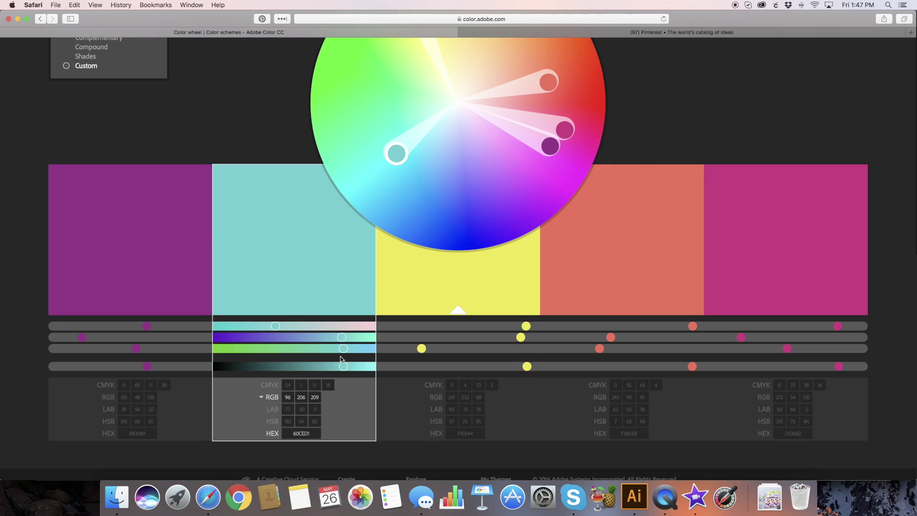
pyautogui.moveTo(275, 327); pyautogui.dragTo(262, 326)
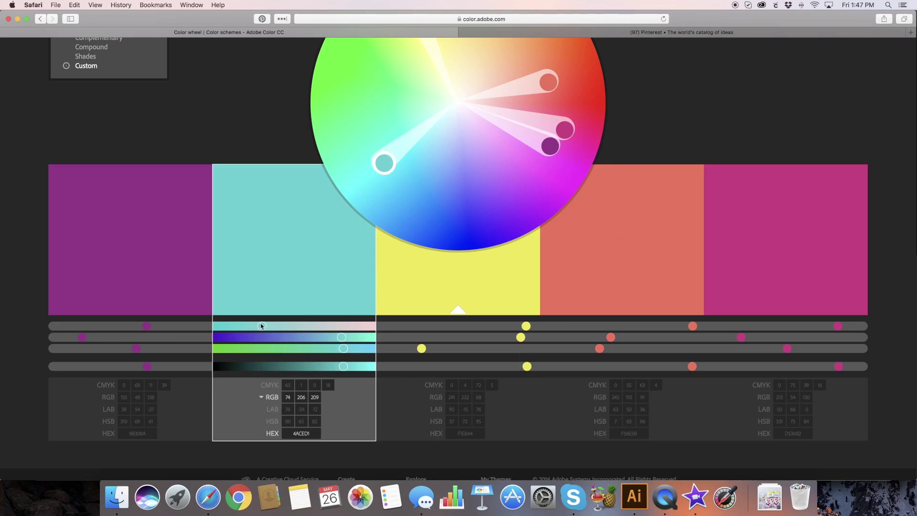
pyautogui.moveTo(341, 337); pyautogui.dragTo(350, 338)
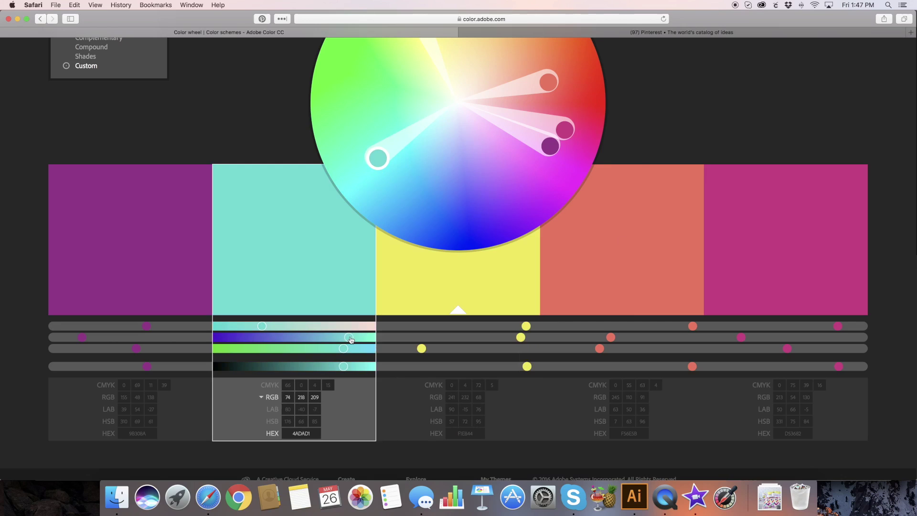
# Cycle the aqua swatch's values through CMYK, RGB and HSB modes
pyautogui.scroll(-1, 282, 397)
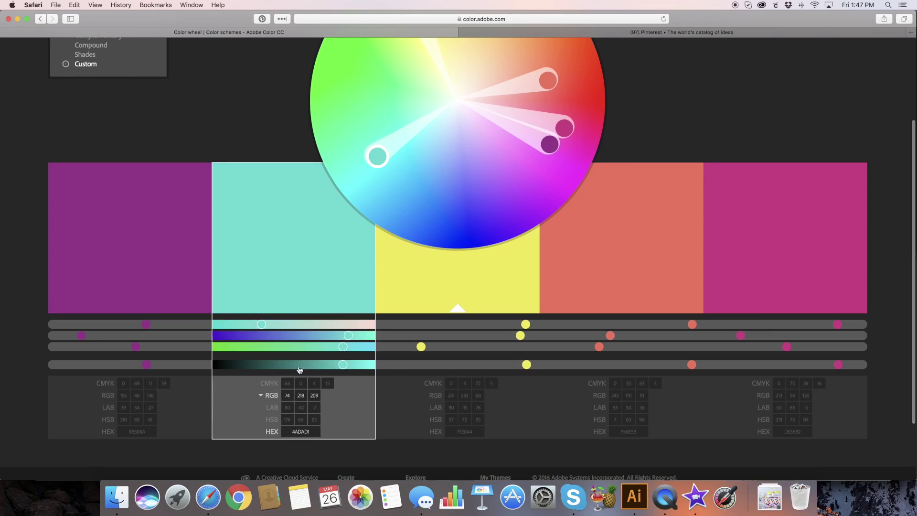
pyautogui.click(270, 384)
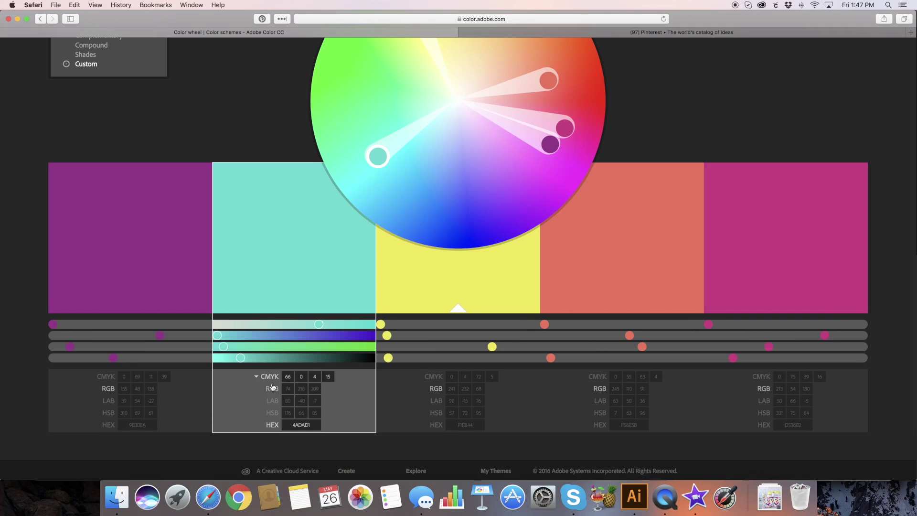
pyautogui.click(272, 388)
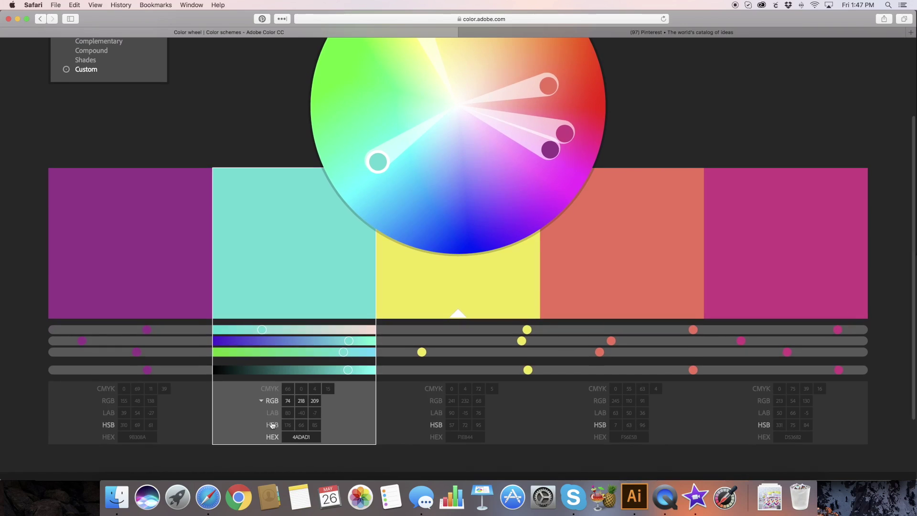
pyautogui.click(272, 425)
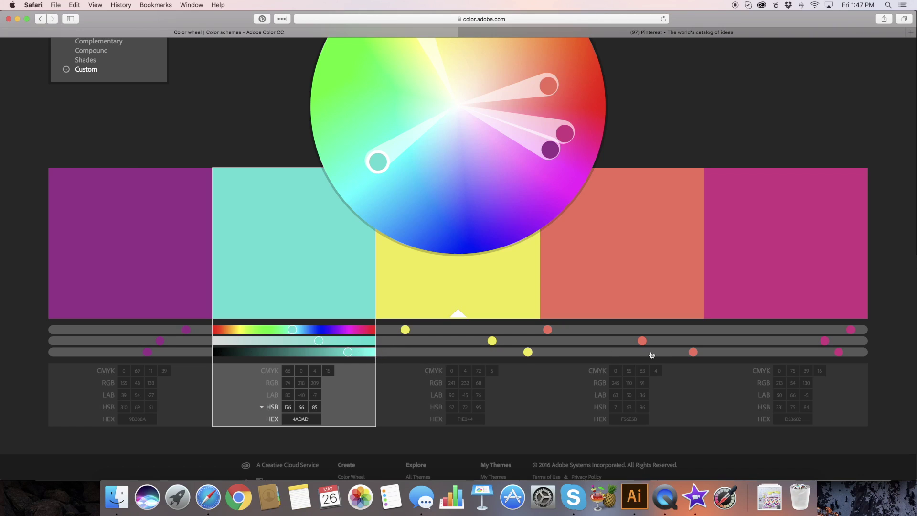
# Make the teal swatch's HEX field 4ADAD1 editable for copying
pyautogui.scroll(3, 652, 355)
pyautogui.scroll(-2, 651, 355)
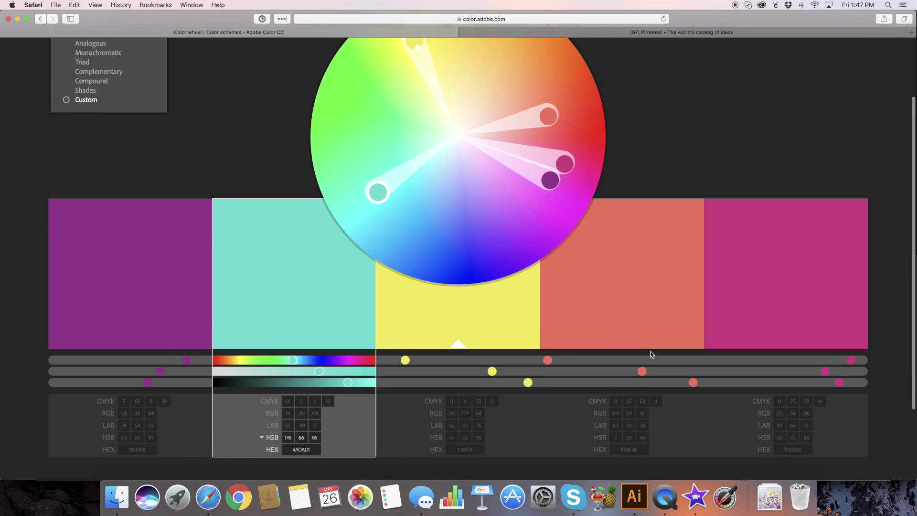
pyautogui.scroll(-1, 634, 368)
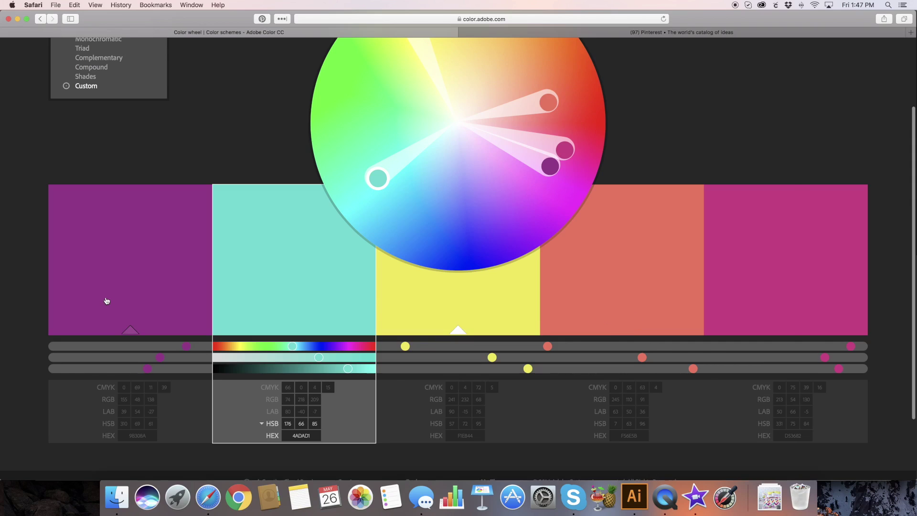
pyautogui.scroll(-2, 107, 301)
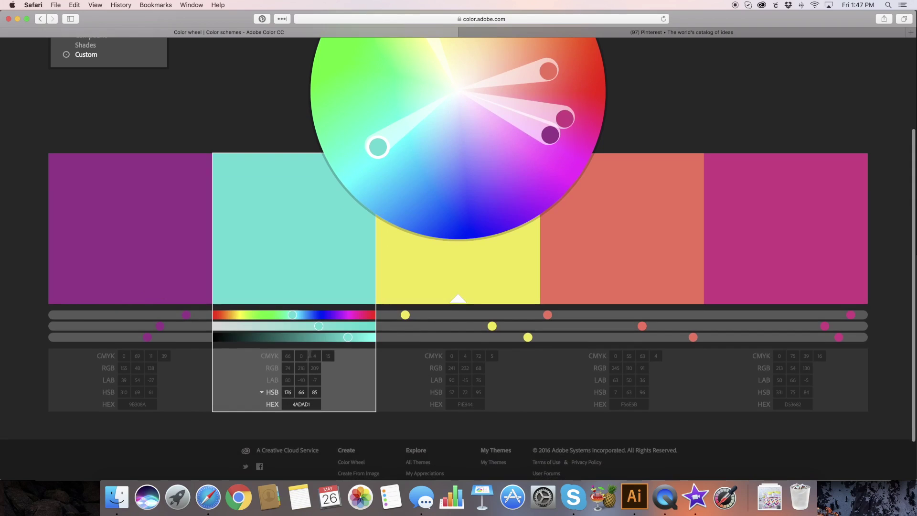
pyautogui.click(288, 404)
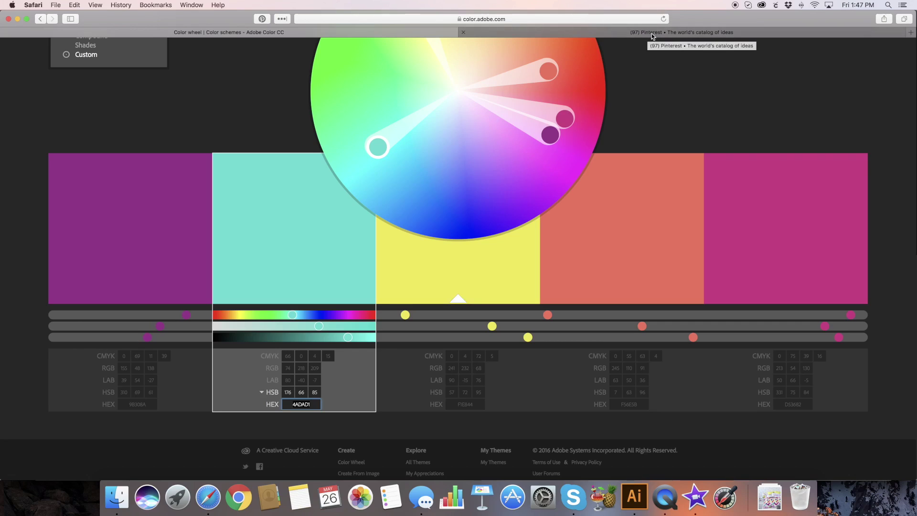
# Open canva.com in a new tab and delete the teal, magenta and green brand-kit swatches
pyautogui.click(910, 32)
pyautogui.write('canva')
pyautogui.press('Return')
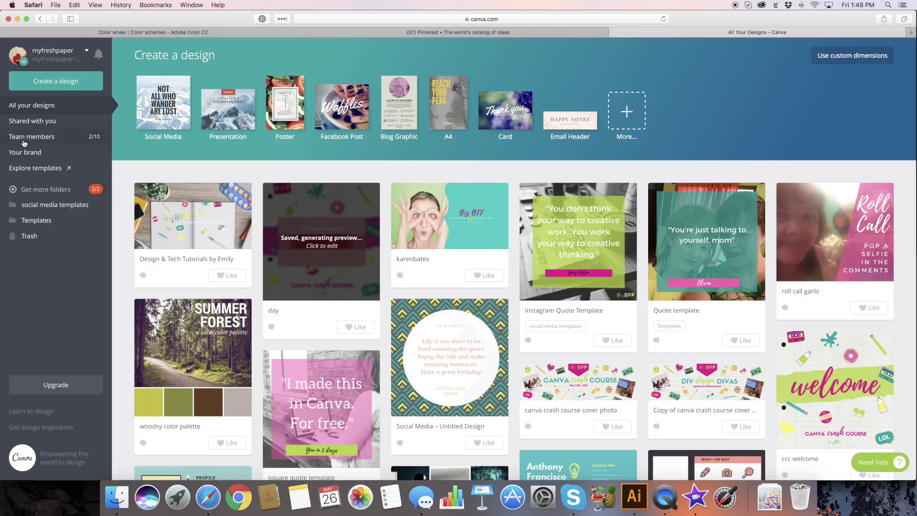
pyautogui.click(22, 153)
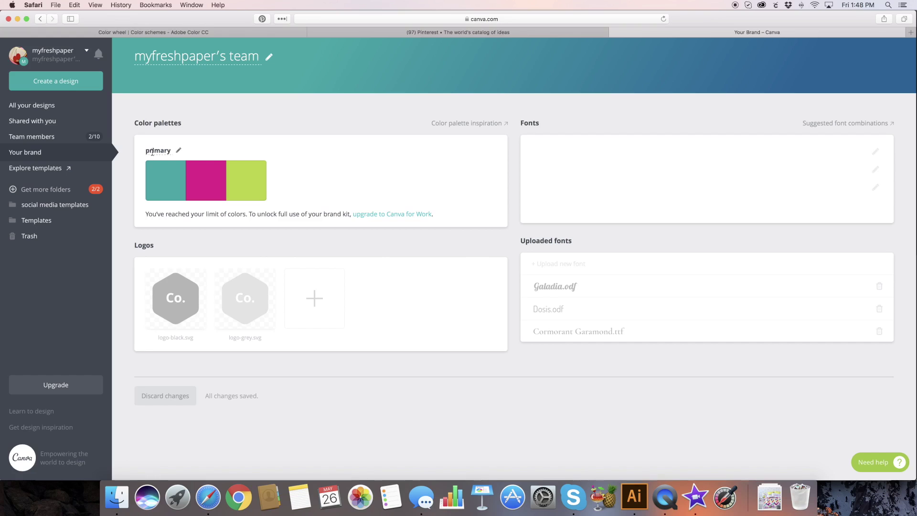
pyautogui.click(186, 163)
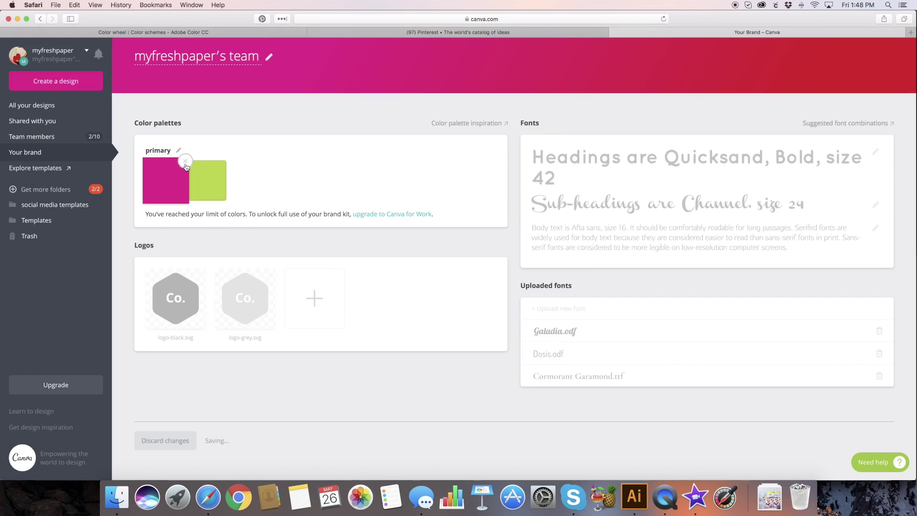
pyautogui.click(186, 162)
pyautogui.click(185, 162)
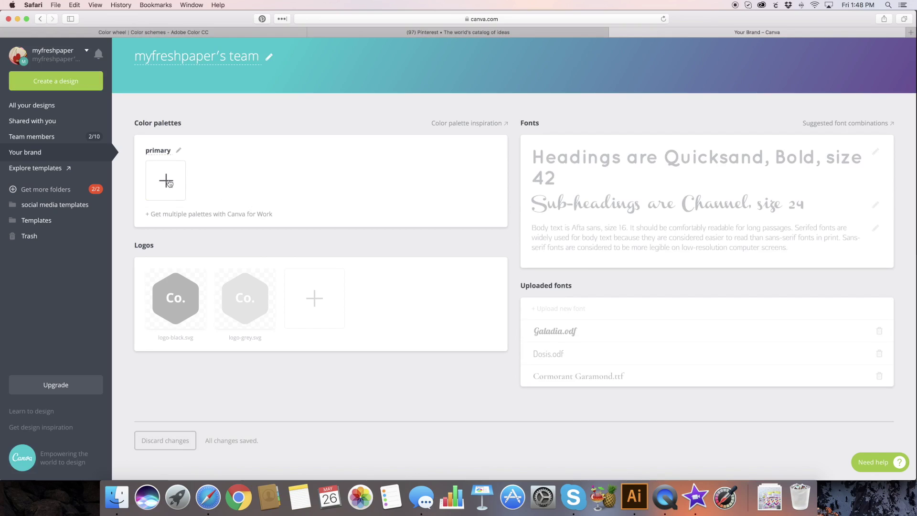
# Select the purple hex code 9B308A in Adobe Color
pyautogui.click(257, 30)
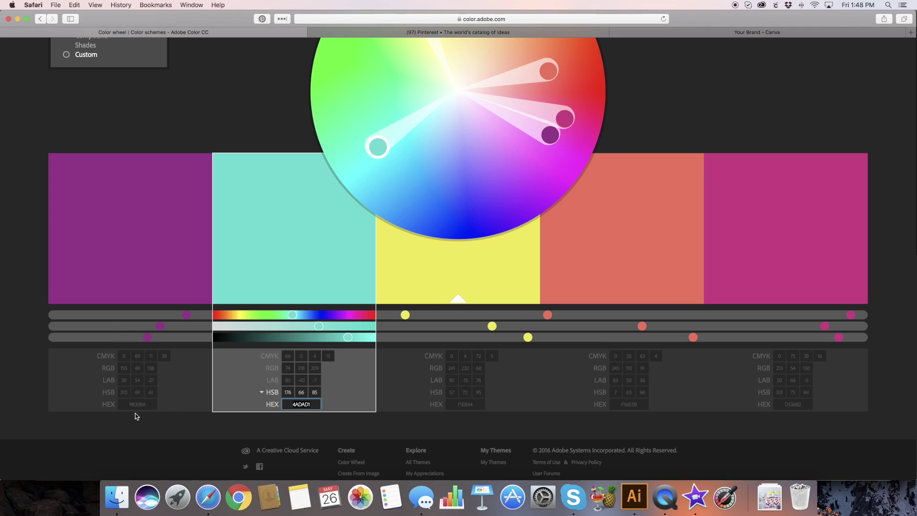
pyautogui.click(148, 404)
pyautogui.moveTo(148, 405); pyautogui.dragTo(125, 402)
pyautogui.press('super+c')
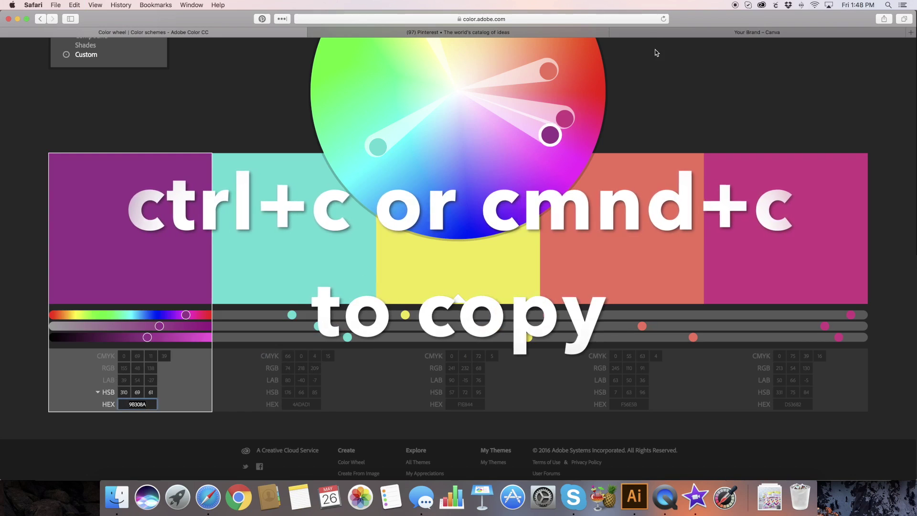
pyautogui.click(757, 32)
# Add a primary brand colour with the purple code 9B308A pasted in
pyautogui.click(164, 181)
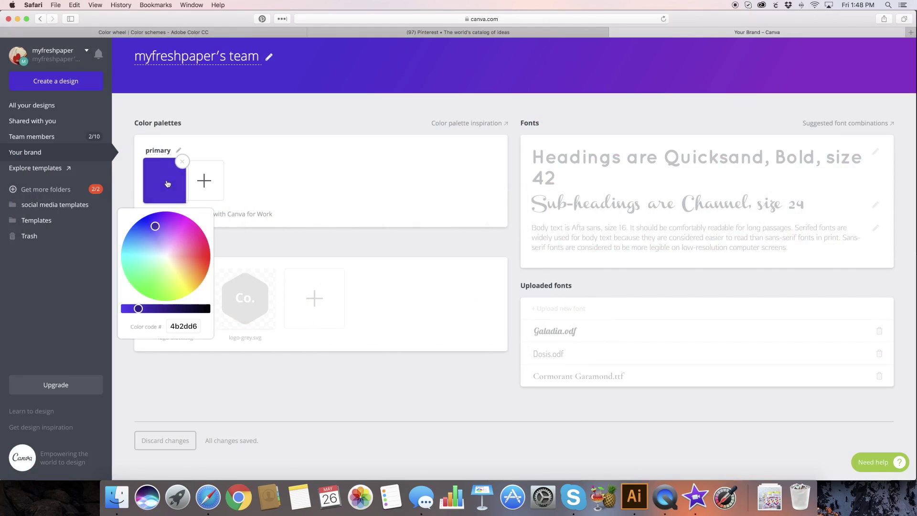
pyautogui.moveTo(198, 327); pyautogui.dragTo(160, 321)
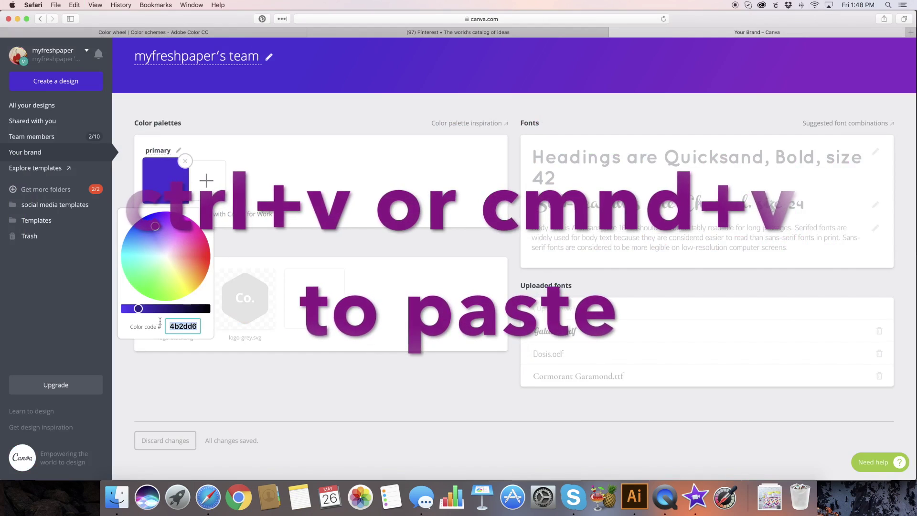
pyautogui.press('super+v')
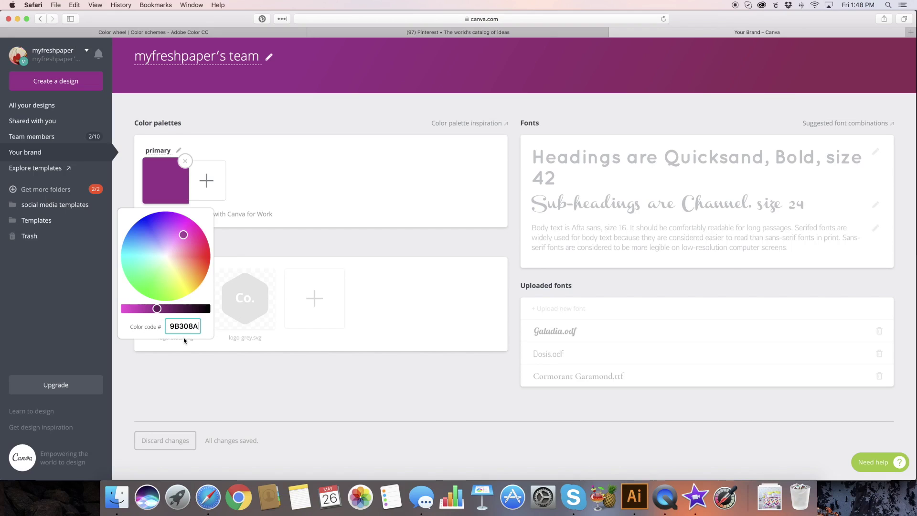
# Add a second primary colour set to coral F56E5B from Adobe Color
pyautogui.click(209, 187)
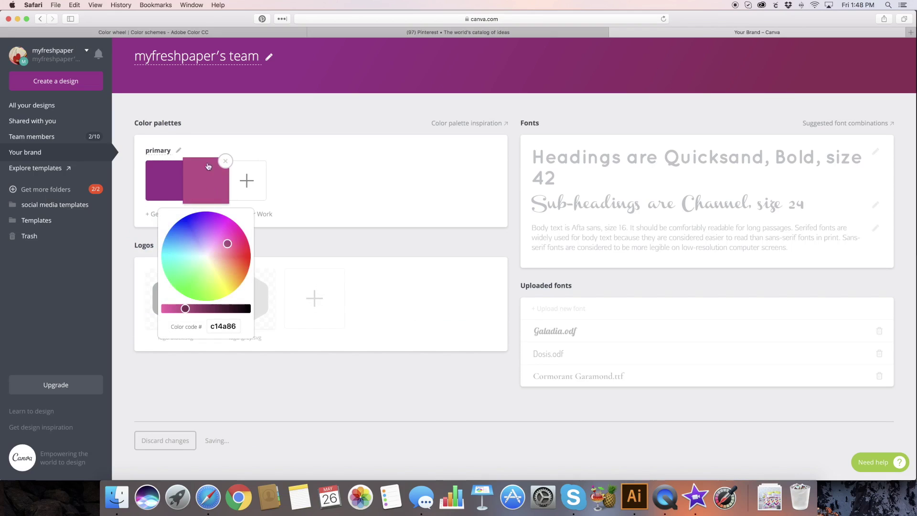
pyautogui.click(118, 32)
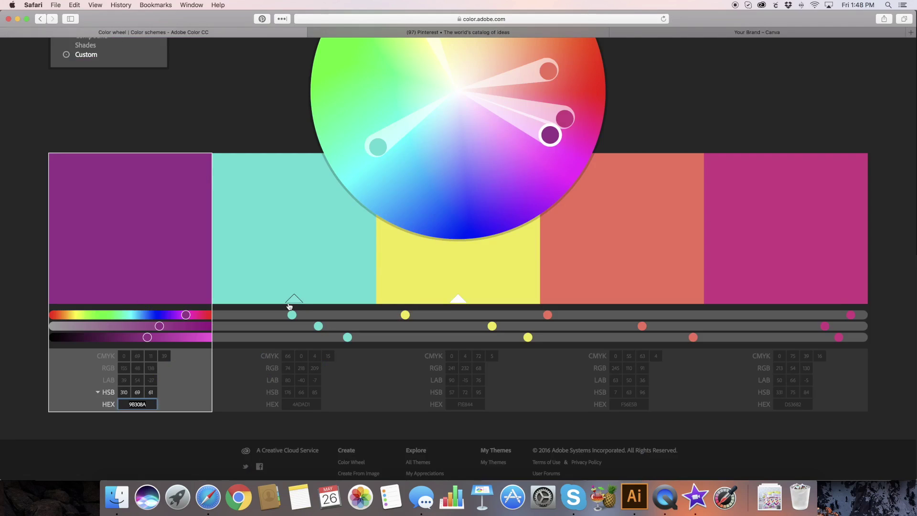
pyautogui.click(629, 278)
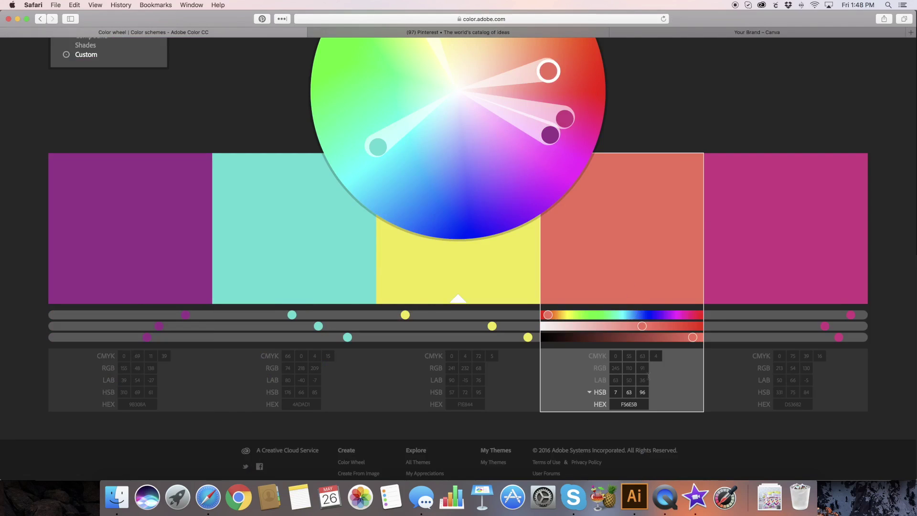
pyautogui.click(643, 406)
pyautogui.click(738, 32)
pyautogui.moveTo(237, 326); pyautogui.dragTo(209, 326)
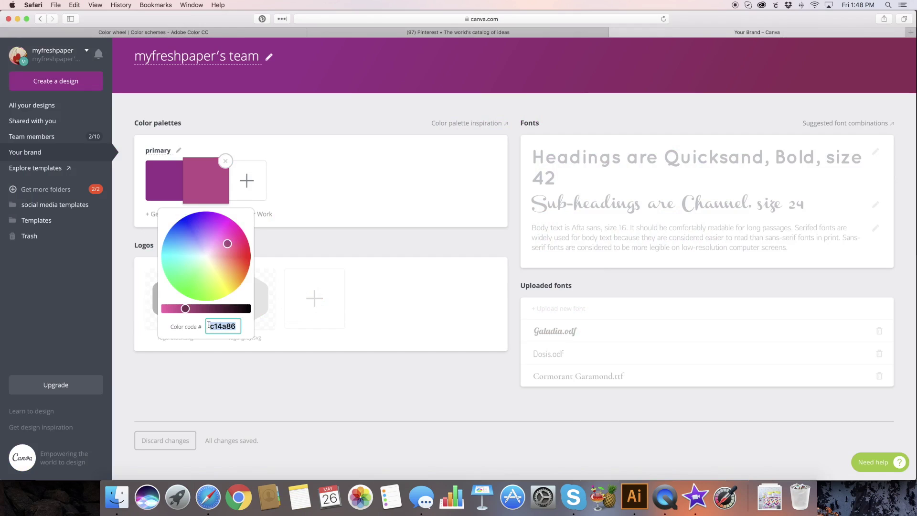
pyautogui.write('F56E5B')
pyautogui.press('Return')
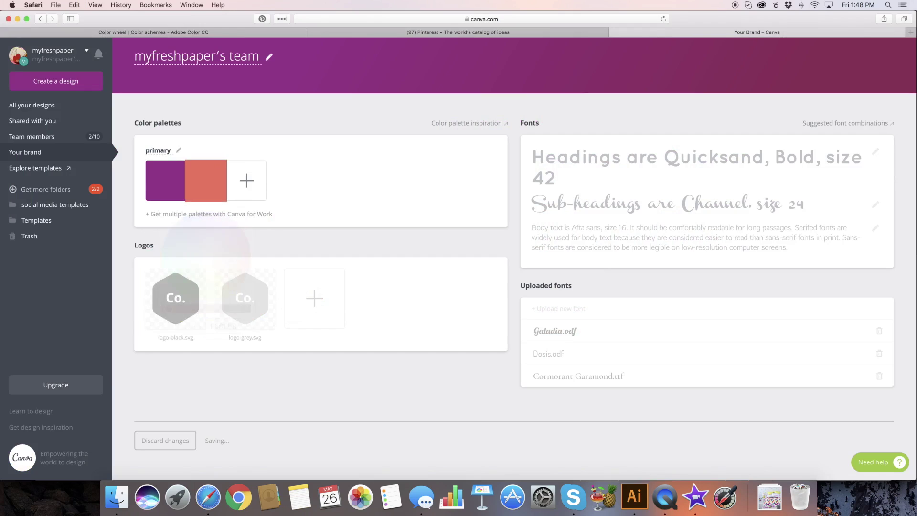
# Add a third primary colour set to yellow F1E844, replacing the default 17abce
pyautogui.click(247, 195)
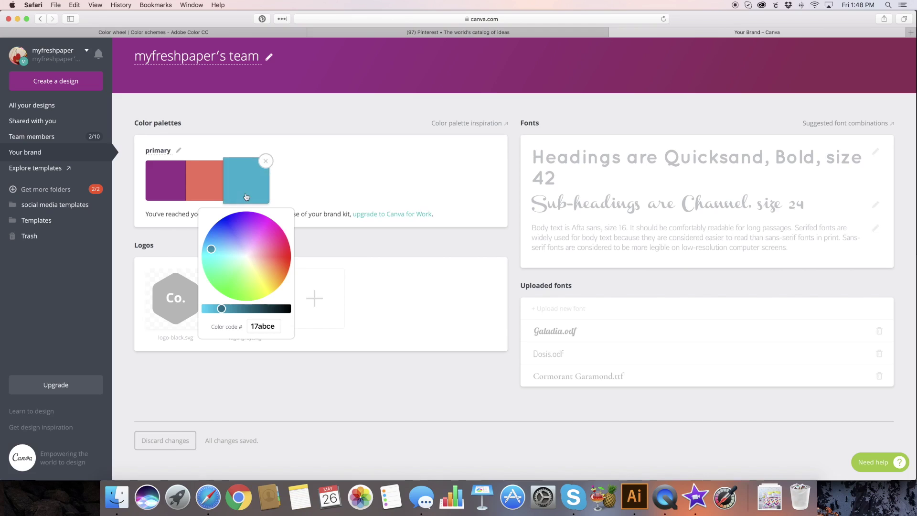
pyautogui.click(154, 32)
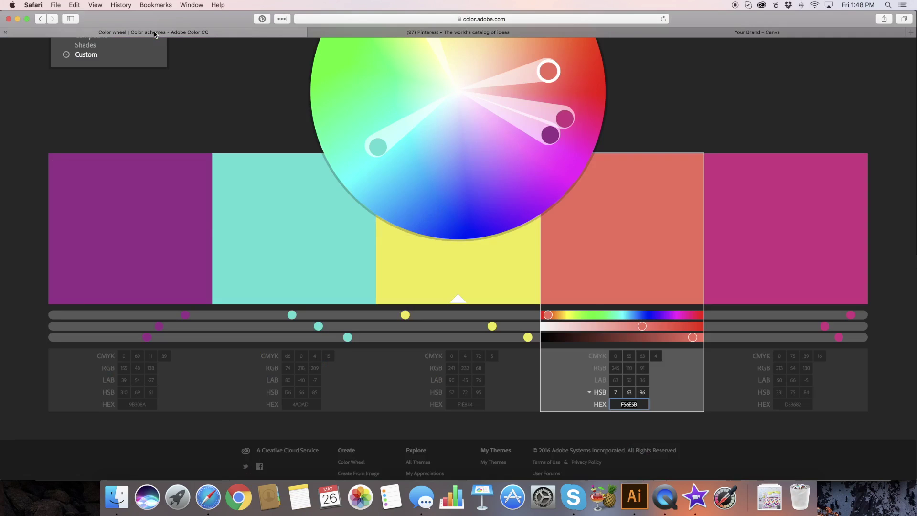
pyautogui.click(456, 405)
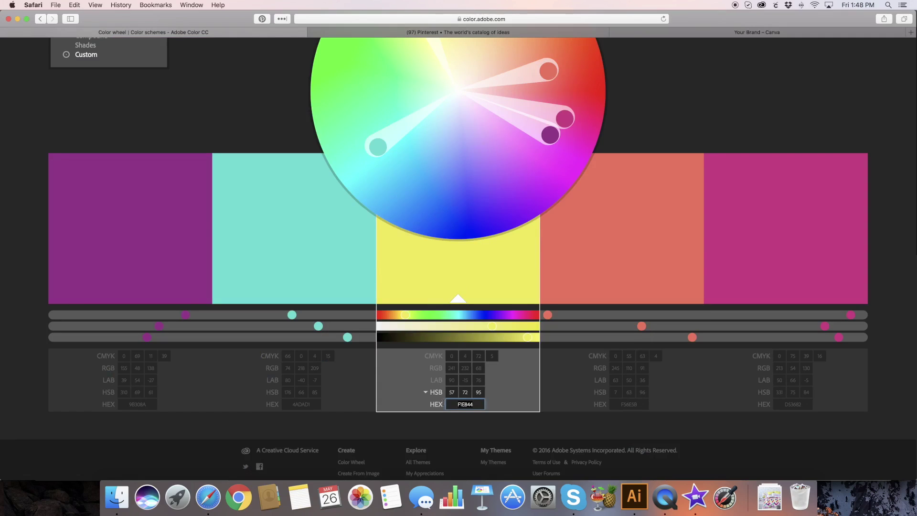
pyautogui.press('super+c')
pyautogui.click(701, 43)
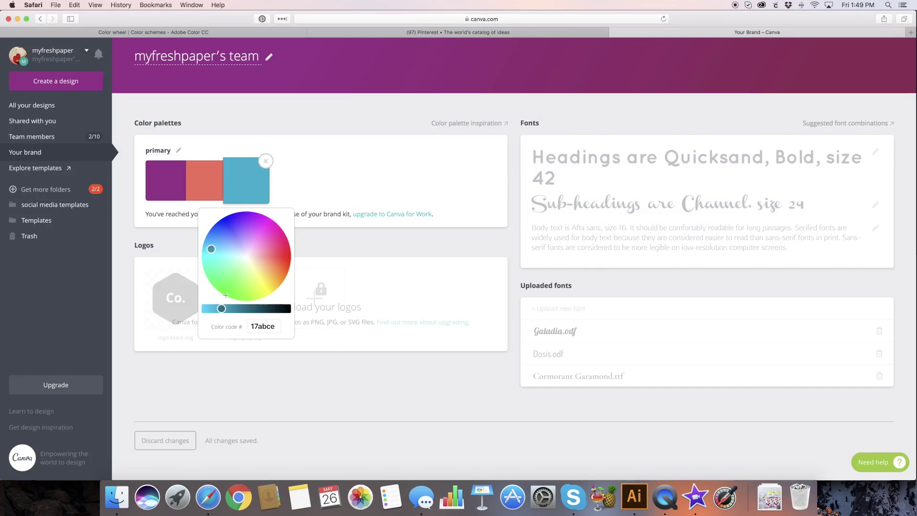
pyautogui.click(274, 325)
pyautogui.press('super+a')
pyautogui.press('super+v')
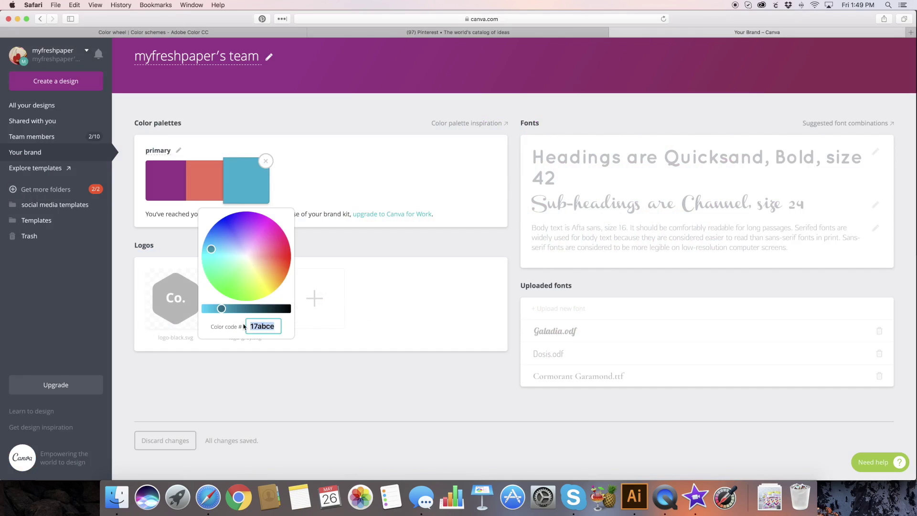
pyautogui.press('Return')
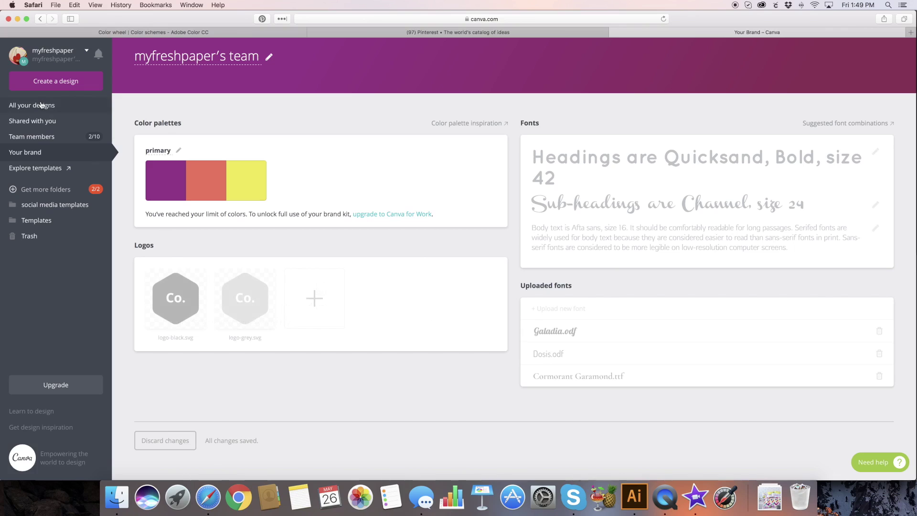
# Start the raindrop quote design and recolour its grey, tan and pink drops purple, coral and yellow
pyautogui.click(46, 85)
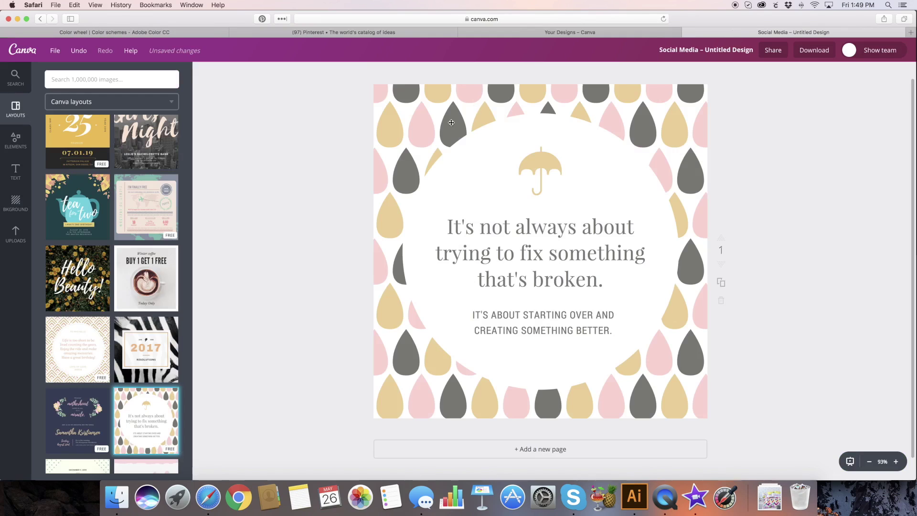
pyautogui.click(446, 124)
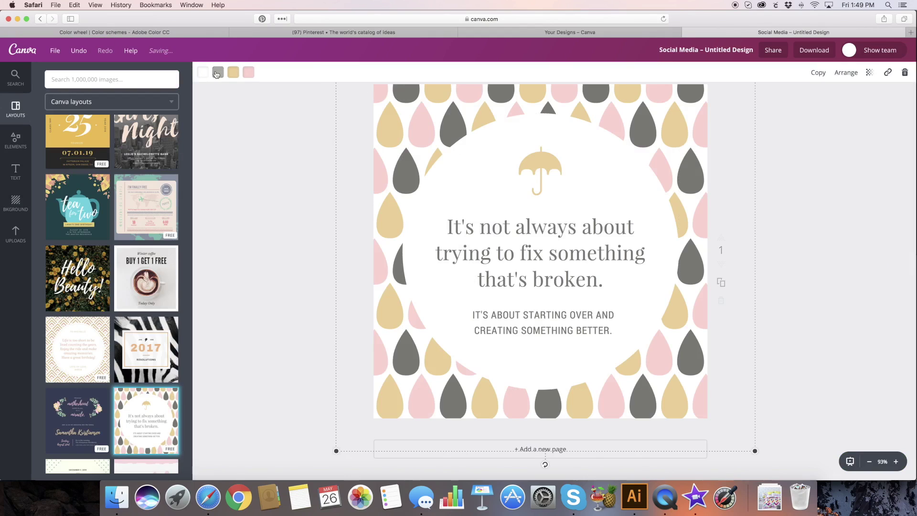
pyautogui.click(217, 73)
pyautogui.click(225, 151)
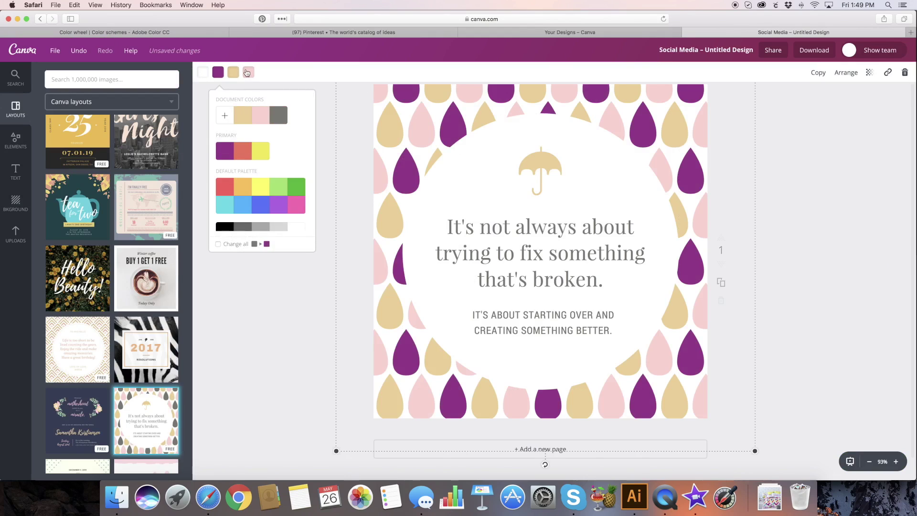
pyautogui.click(233, 72)
pyautogui.click(258, 151)
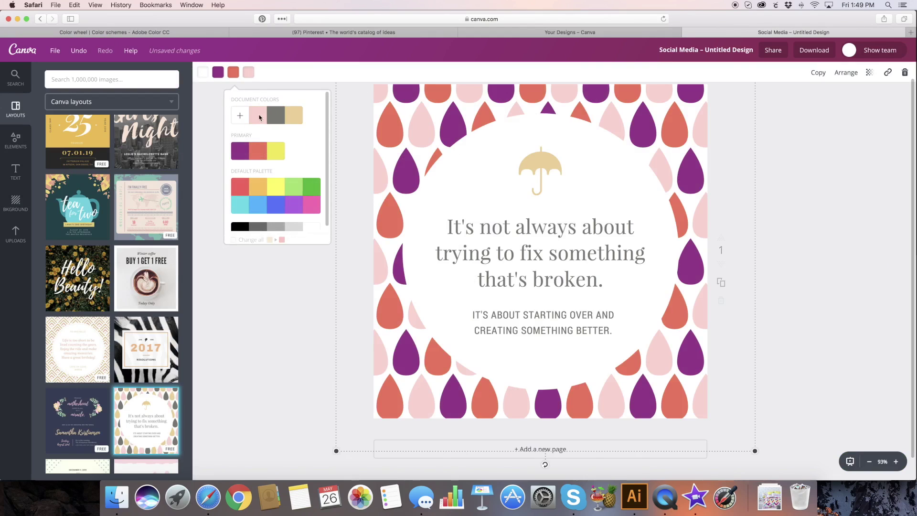
pyautogui.click(248, 72)
pyautogui.click(292, 152)
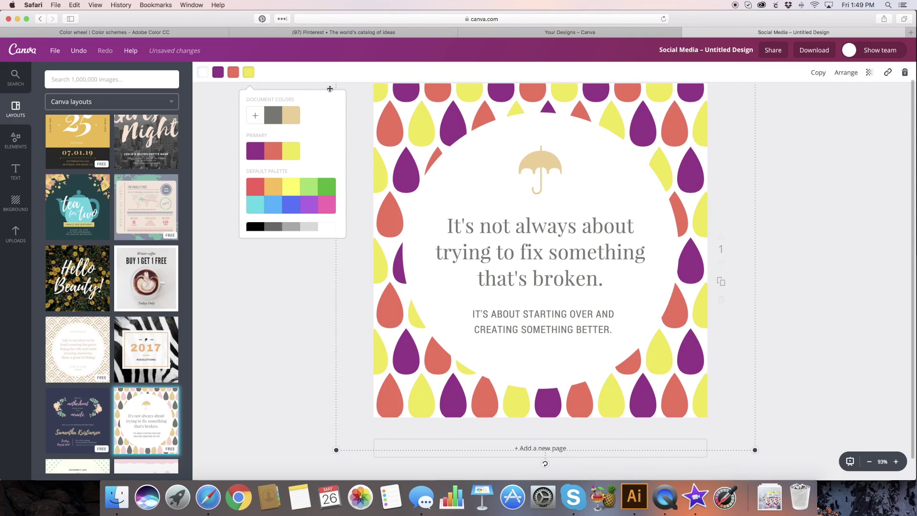
pyautogui.click(201, 32)
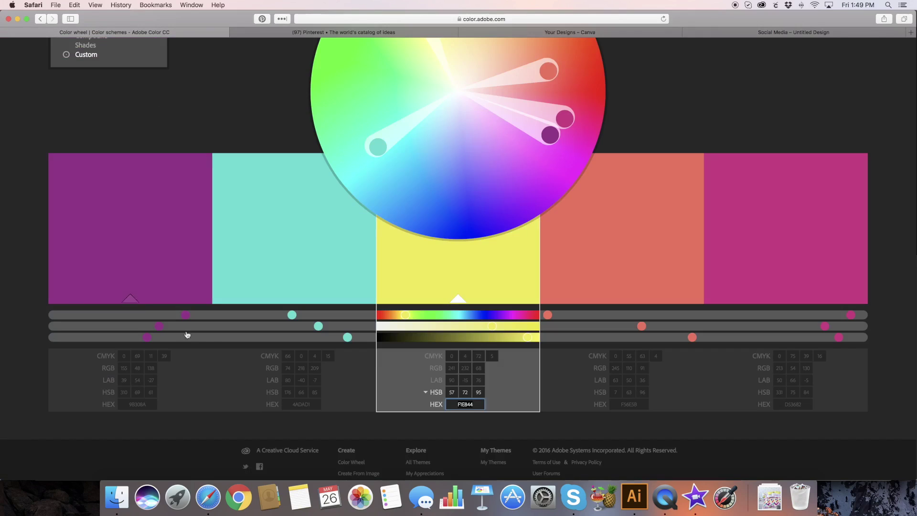
# Colour the umbrella icon teal with a new custom colour 4ADAD1
pyautogui.click(309, 396)
pyautogui.scroll(-1, 282, 403)
pyautogui.scroll(-1, 282, 403)
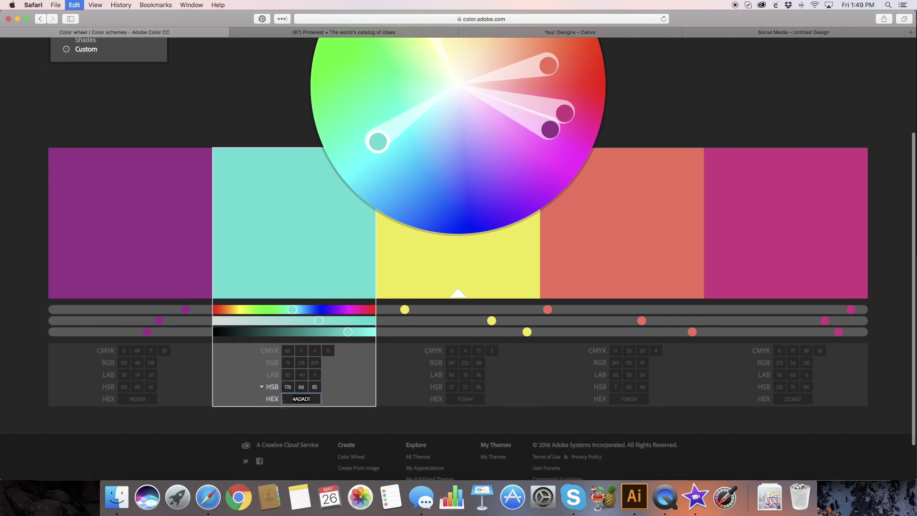
pyautogui.click(744, 35)
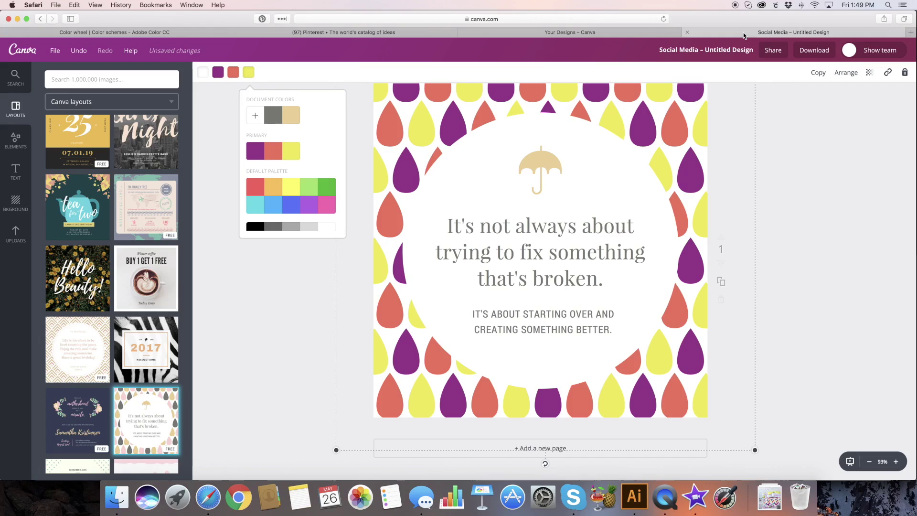
pyautogui.click(534, 169)
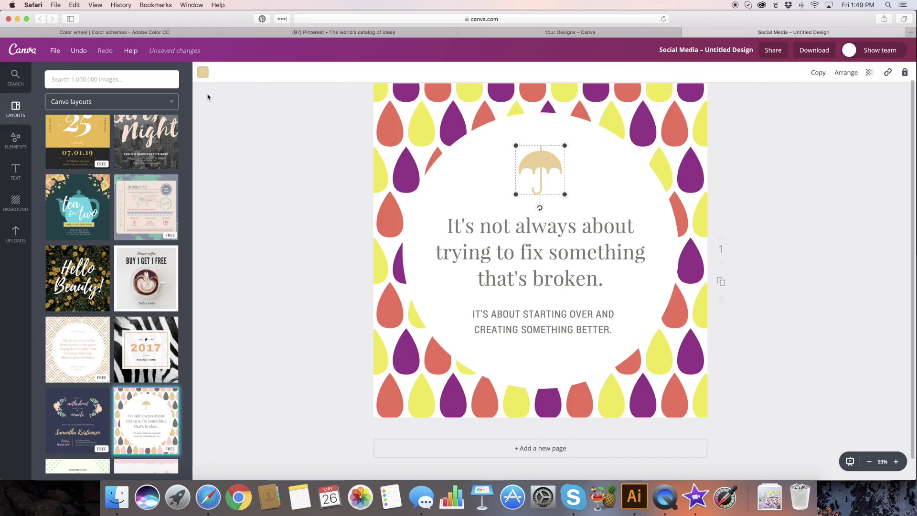
pyautogui.click(209, 74)
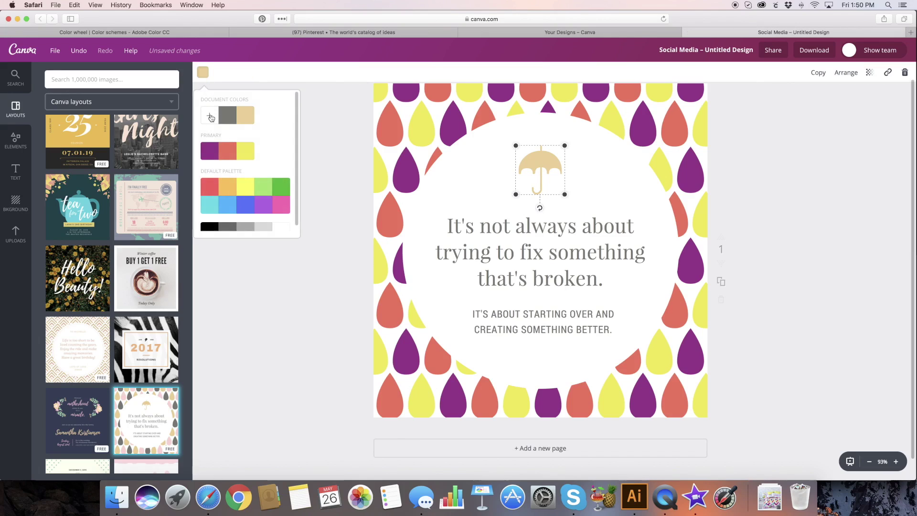
pyautogui.click(211, 116)
pyautogui.click(289, 237)
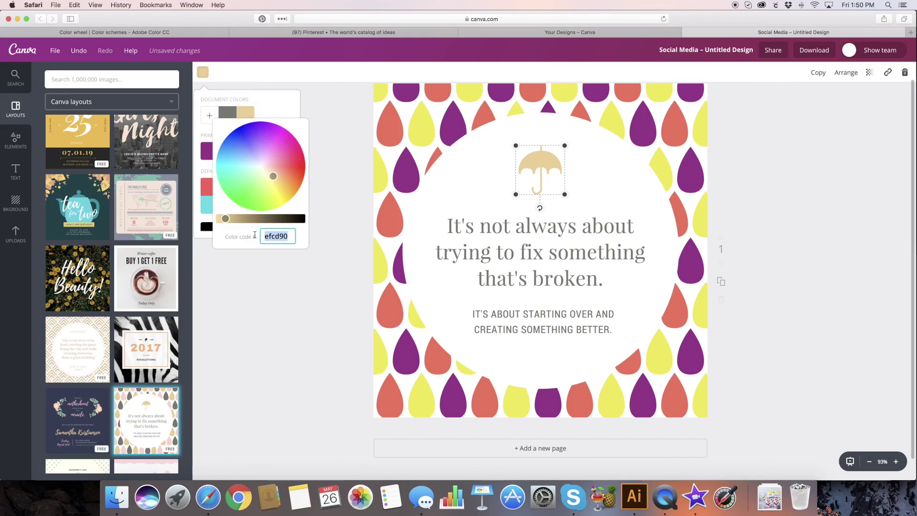
pyautogui.press('super+v')
pyautogui.press('Return')
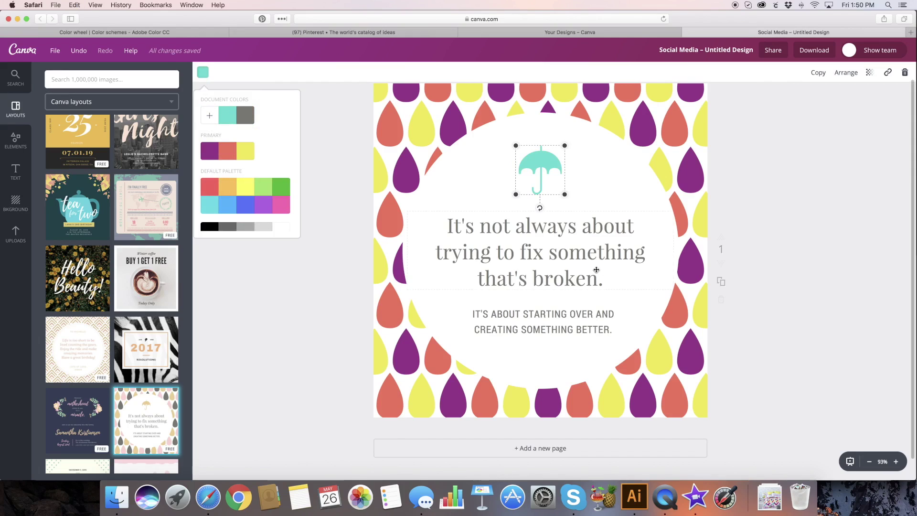
pyautogui.click(568, 317)
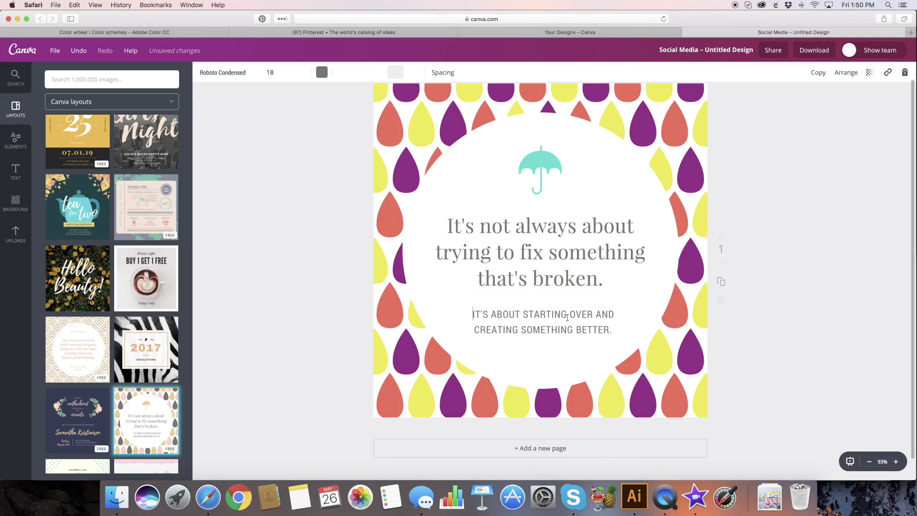
# Copy the magenta hex code D53682 from the Adobe Color palette
pyautogui.click(139, 34)
pyautogui.click(802, 399)
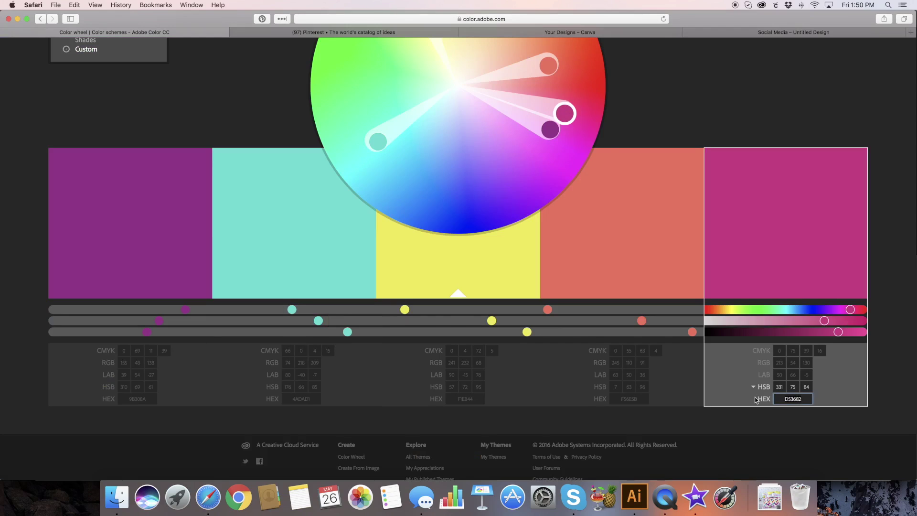
pyautogui.press('super+c')
pyautogui.click(845, 34)
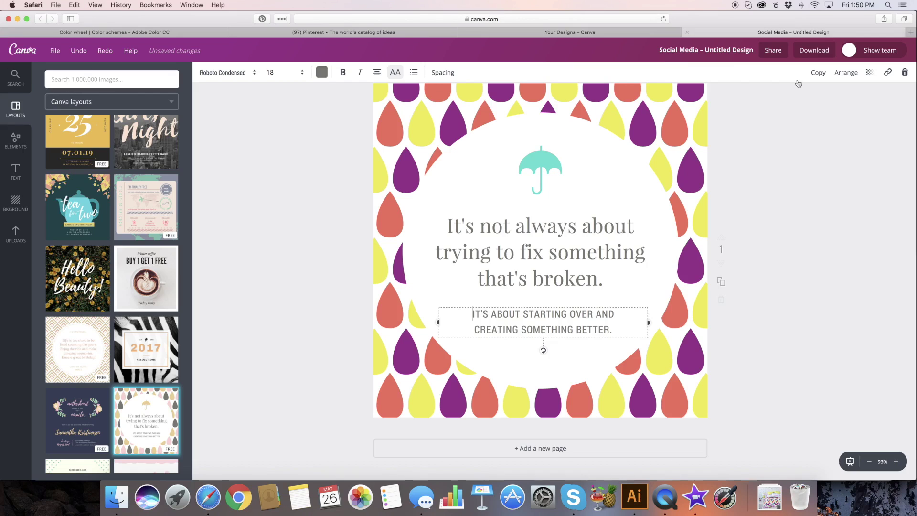
# Replace the subtitle text colour 767772 with a new custom colour D53682
pyautogui.click(322, 73)
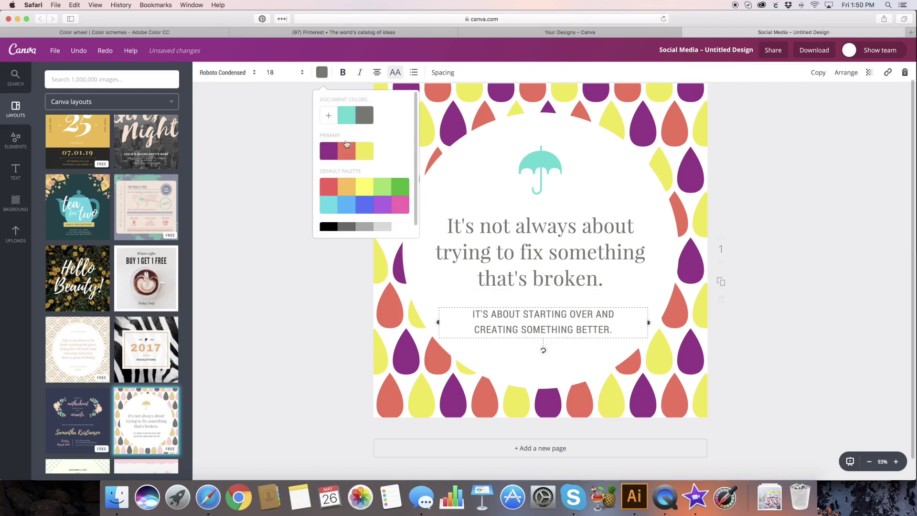
pyautogui.click(329, 116)
pyautogui.click(397, 236)
pyautogui.press('super+a')
pyautogui.press('super+v')
pyautogui.click(340, 302)
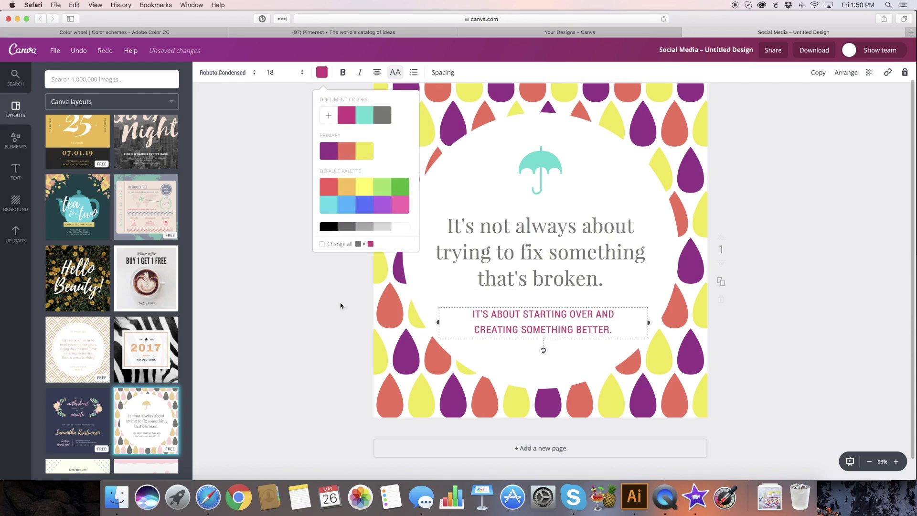
pyautogui.click(295, 341)
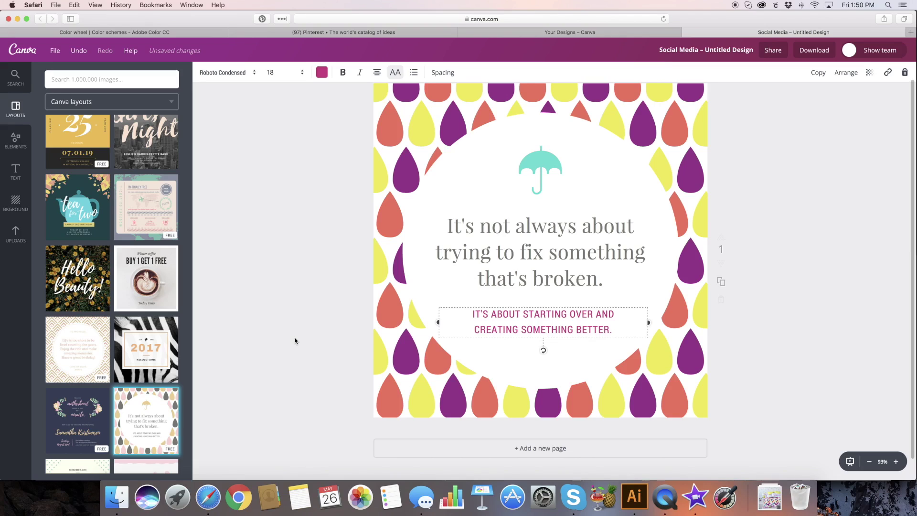
pyautogui.click(177, 35)
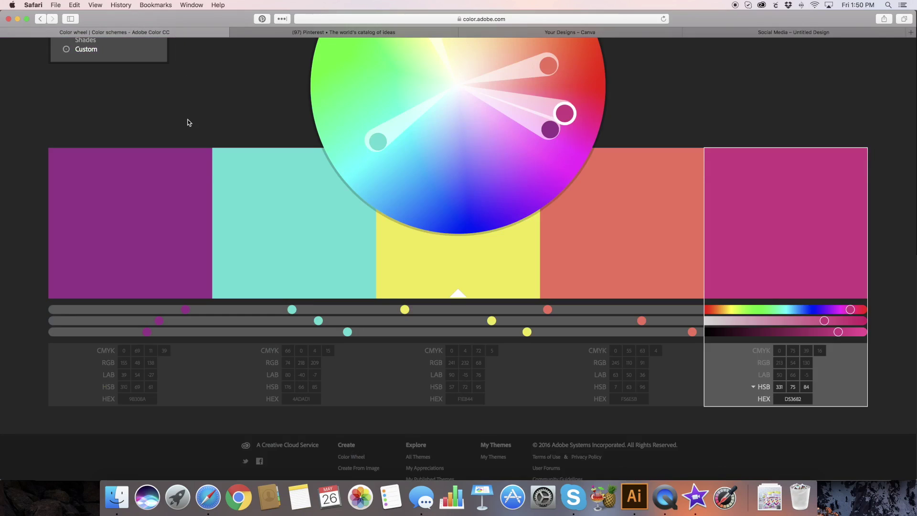
# Review the finished palette's values: 4ADAD1, F1E844, F56E5B and D53682
pyautogui.scroll(-1, 189, 123)
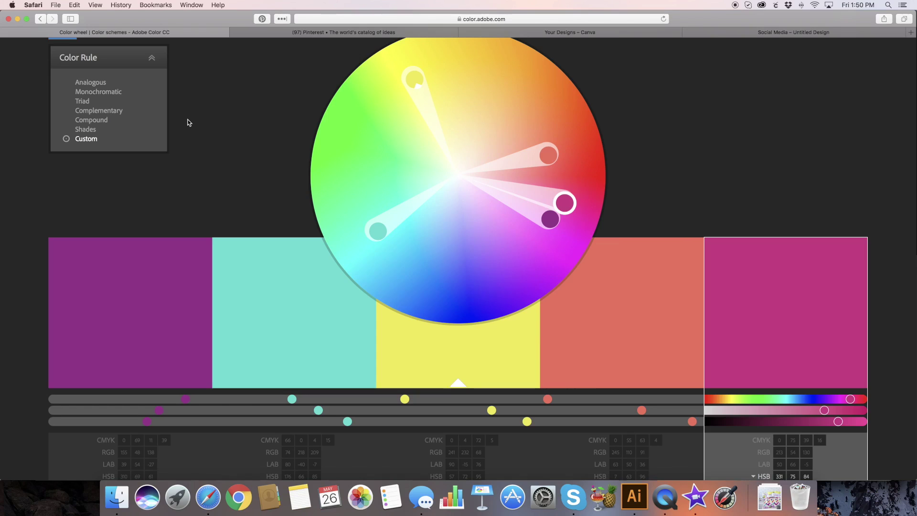
pyautogui.scroll(-5, 188, 123)
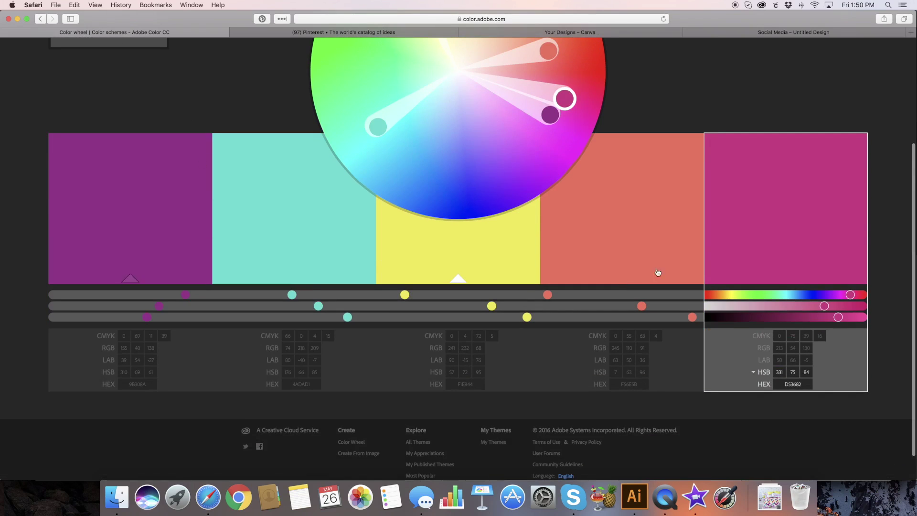